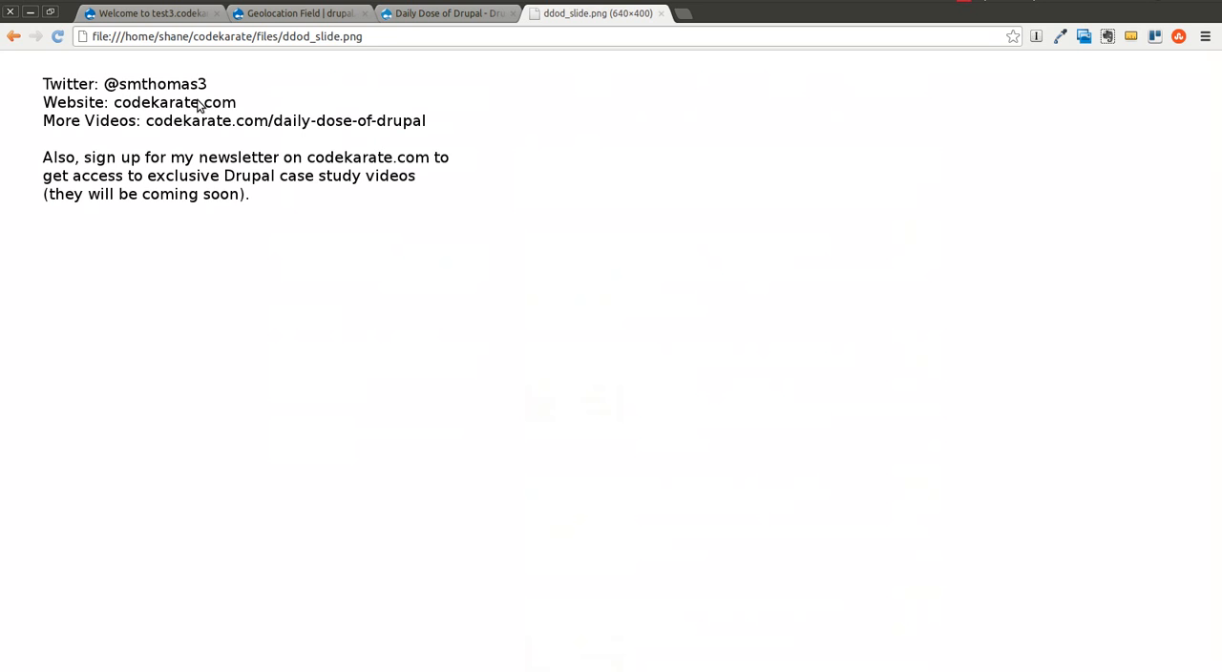
Step: Look over the Daily Dose of Drupal video list and the Geolocation Field project page, including its available releases
{"action": "left_click", "coordinate": [472, 16]}
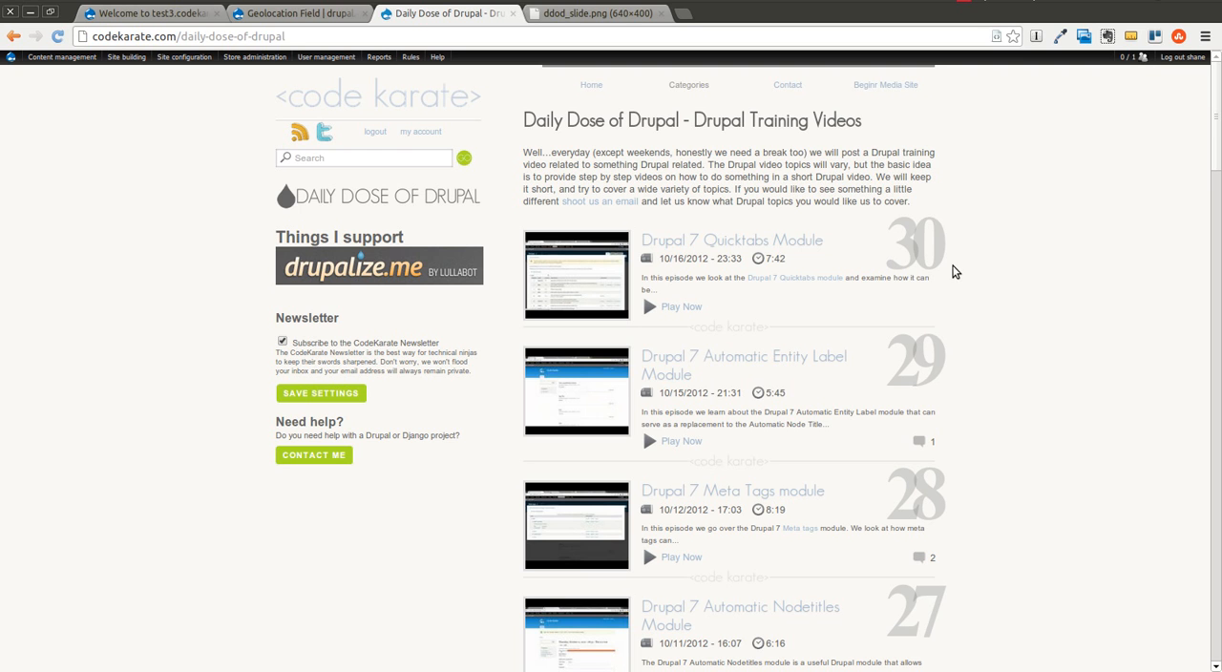
{"action": "left_click", "coordinate": [328, 17]}
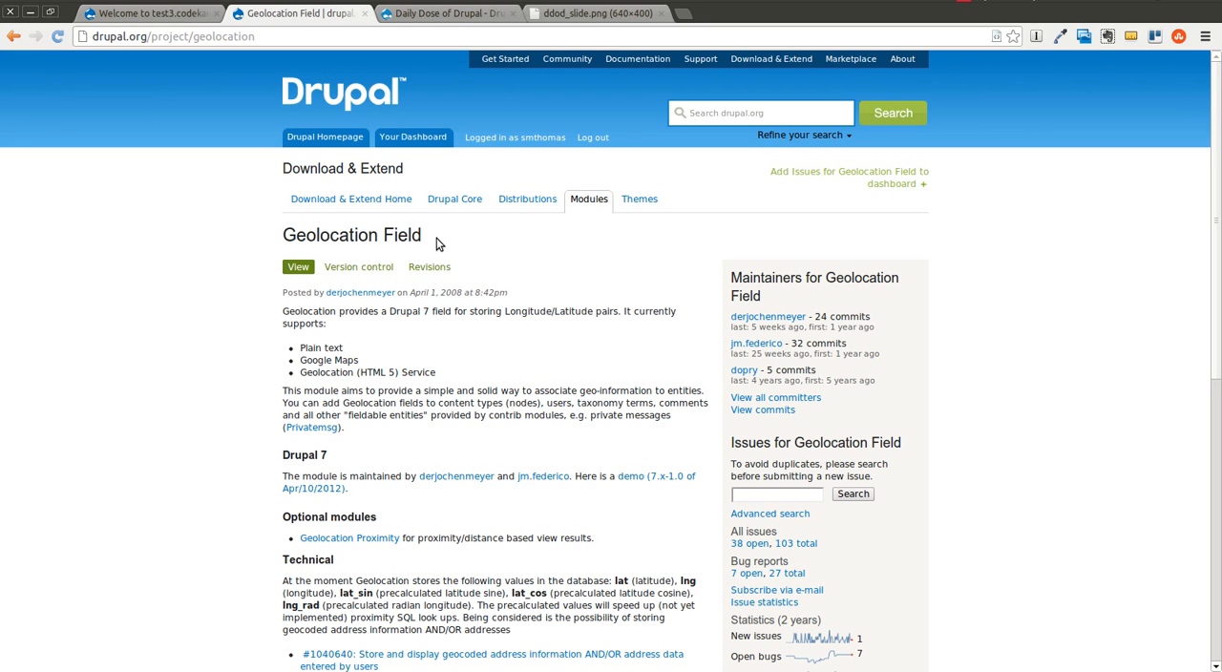
{"action": "scroll", "coordinate": [506, 382], "scroll_direction": "down", "scroll_amount": 5}
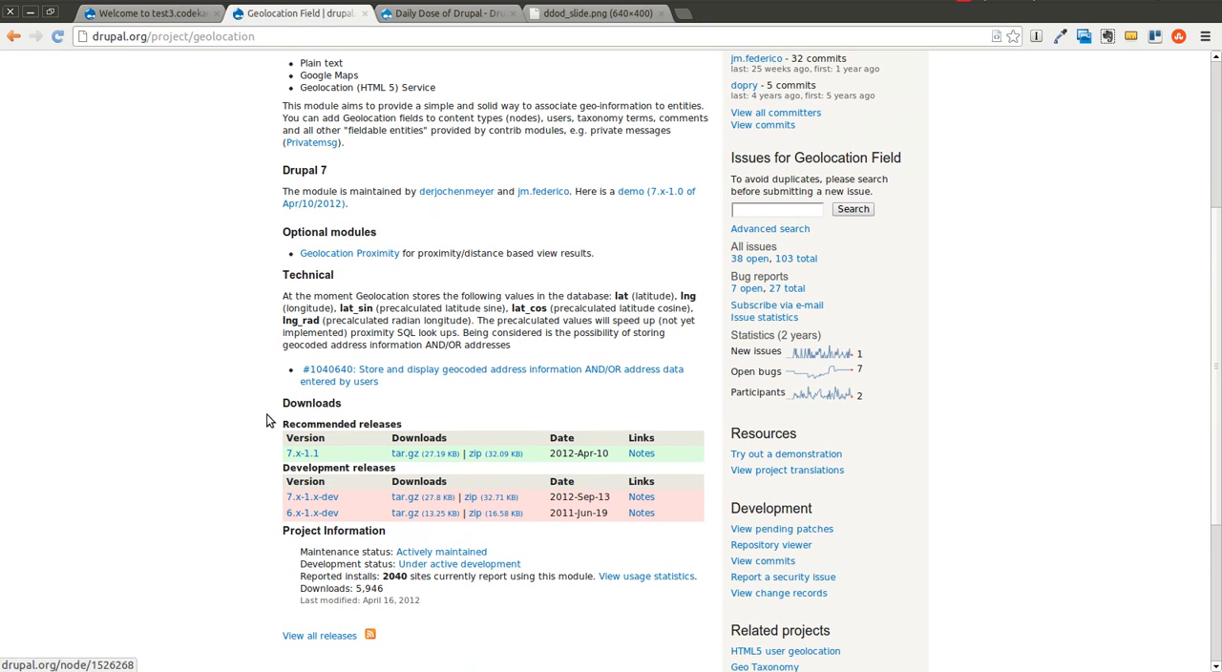
{"action": "scroll", "coordinate": [239, 383], "scroll_direction": "up", "scroll_amount": 4}
Step: Switch to the terminal, change to the ../test3.codekarate.com/ directory and run drush dl geolocation
{"action": "key", "text": "alt+Tab"}
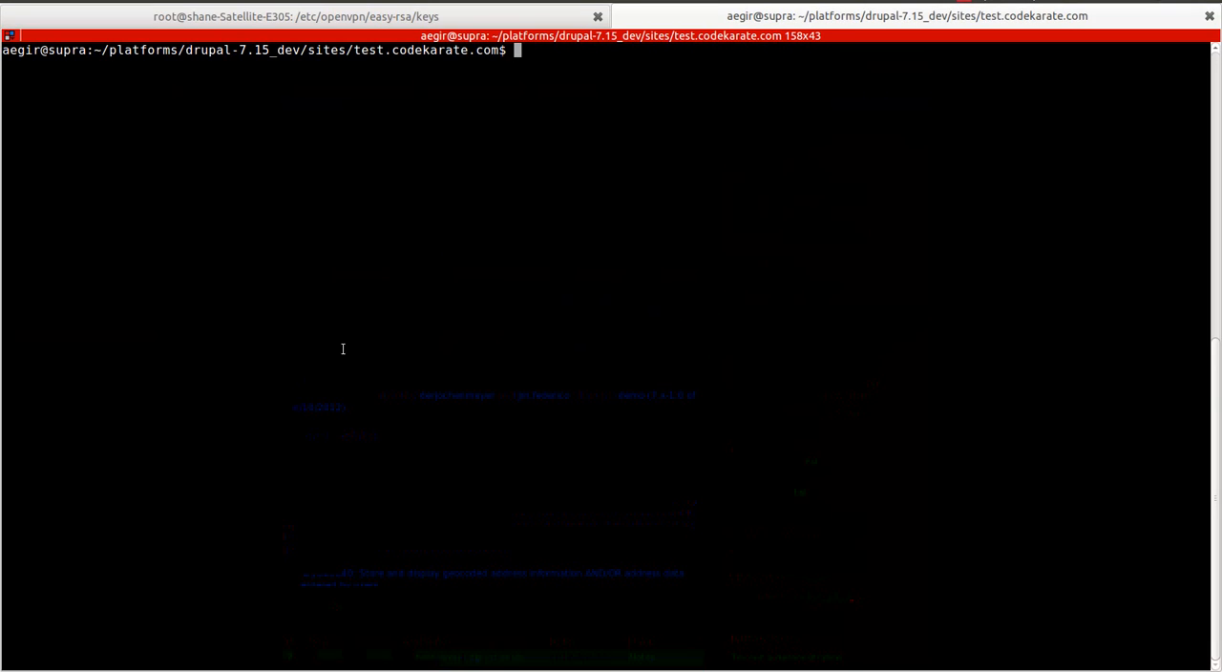
{"action": "type", "text": "d"}
{"action": "key", "text": "BackSpace"}
{"action": "type", "text": "c"}
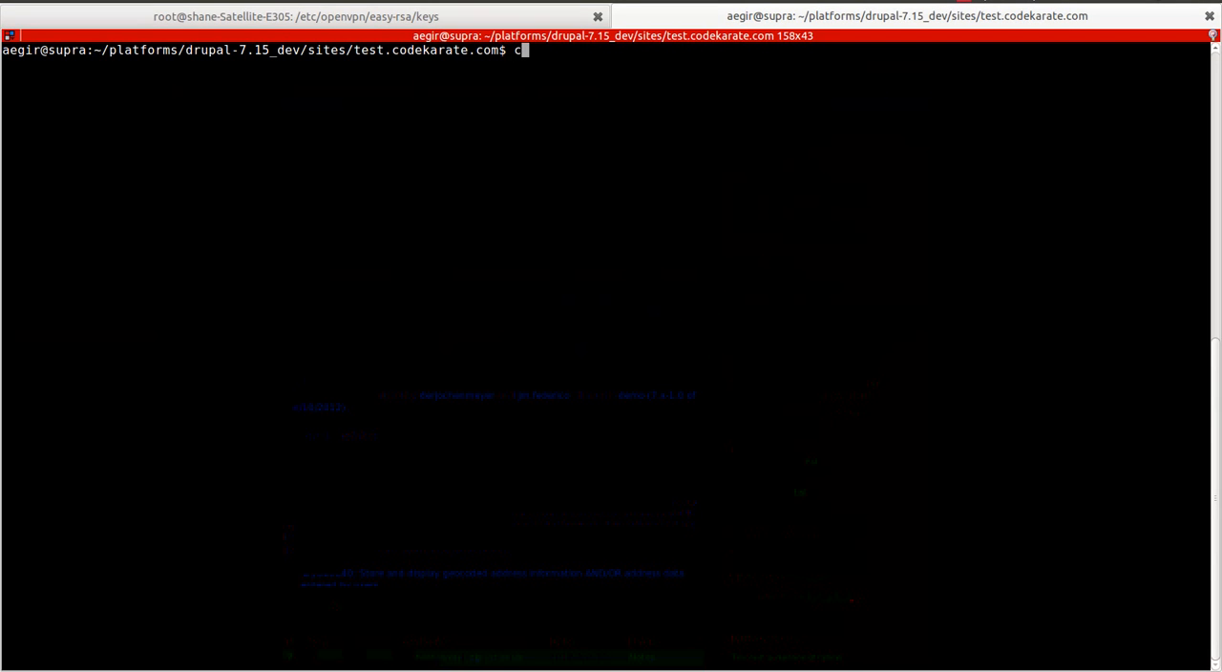
{"action": "type", "text": "d ../test3"}
{"action": "key", "text": "Tab"}
{"action": "key", "text": "Return"}
{"action": "type", "text": "drush dl geolocation"}
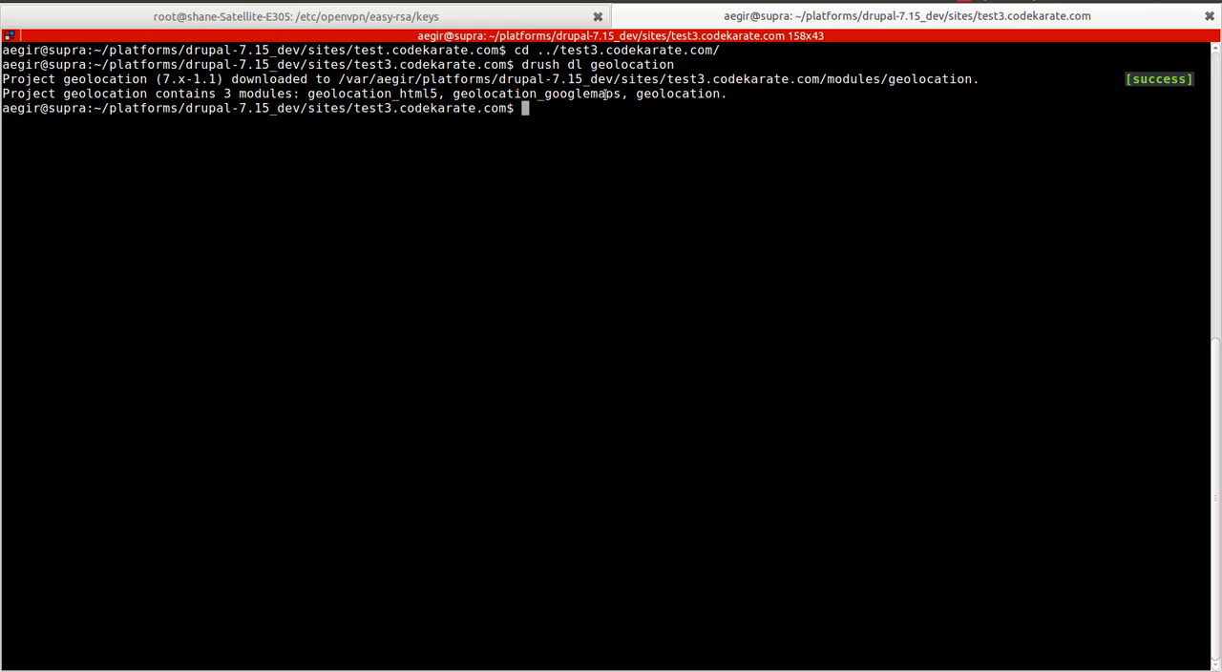
Step: Switch to the browser and enable the Geolocation, Geolocation Google Maps and Geolocation HTML5 modules on the test3.codekarate.com site
{"action": "key", "text": "alt+Tab"}
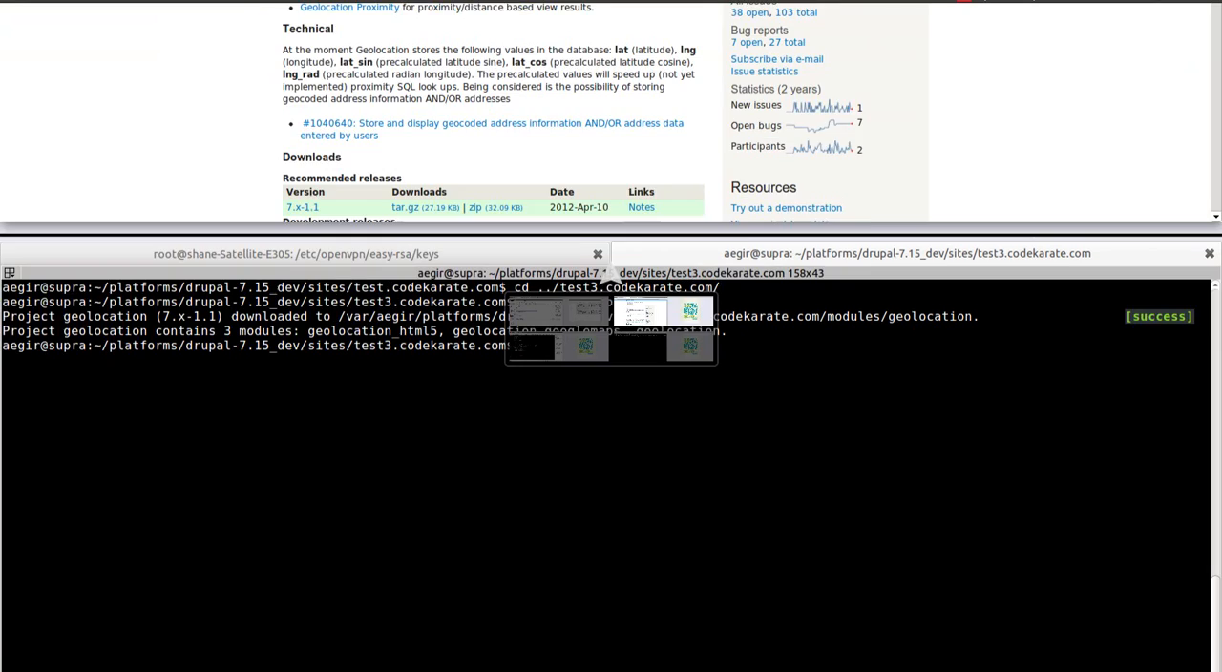
{"action": "left_click", "coordinate": [163, 15]}
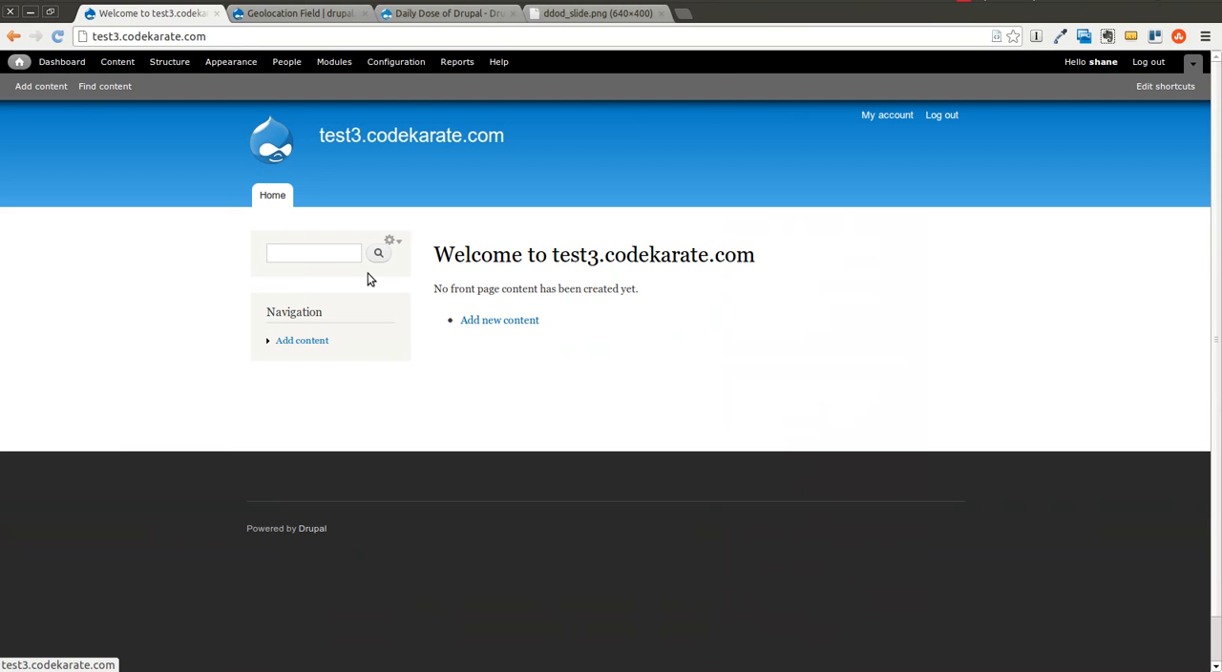
{"action": "left_click", "coordinate": [334, 62]}
{"action": "scroll", "coordinate": [501, 286], "scroll_direction": "down", "scroll_amount": 4}
{"action": "scroll", "coordinate": [503, 330], "scroll_direction": "down", "scroll_amount": 20}
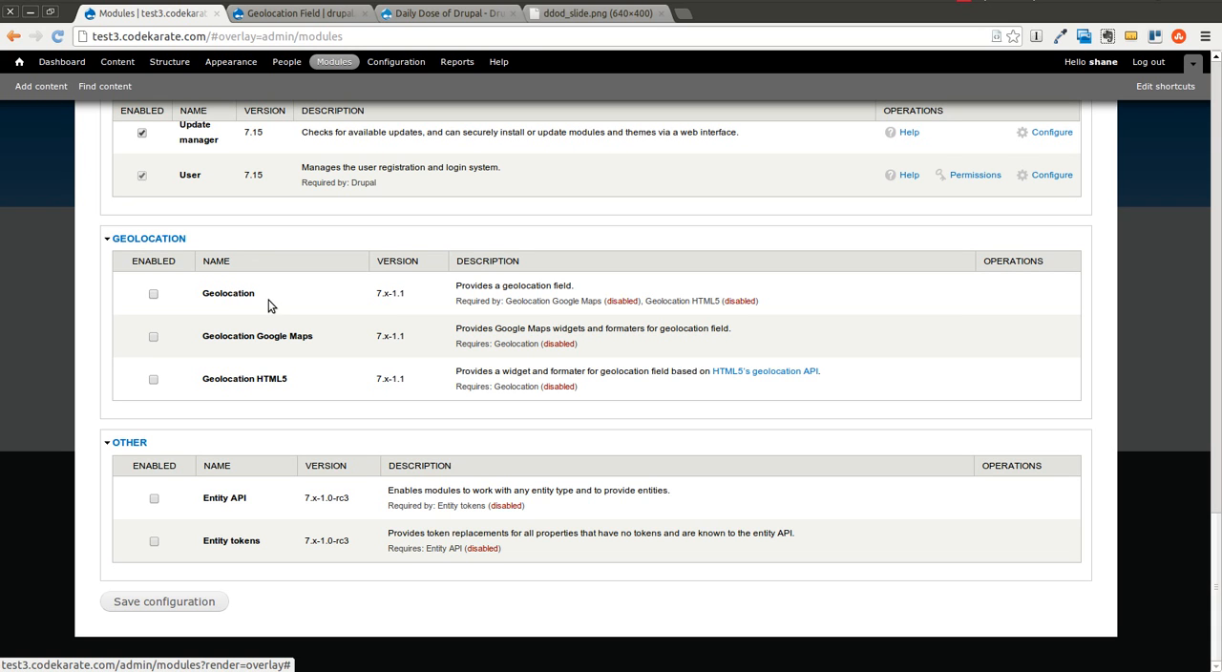
{"action": "left_click", "coordinate": [154, 296]}
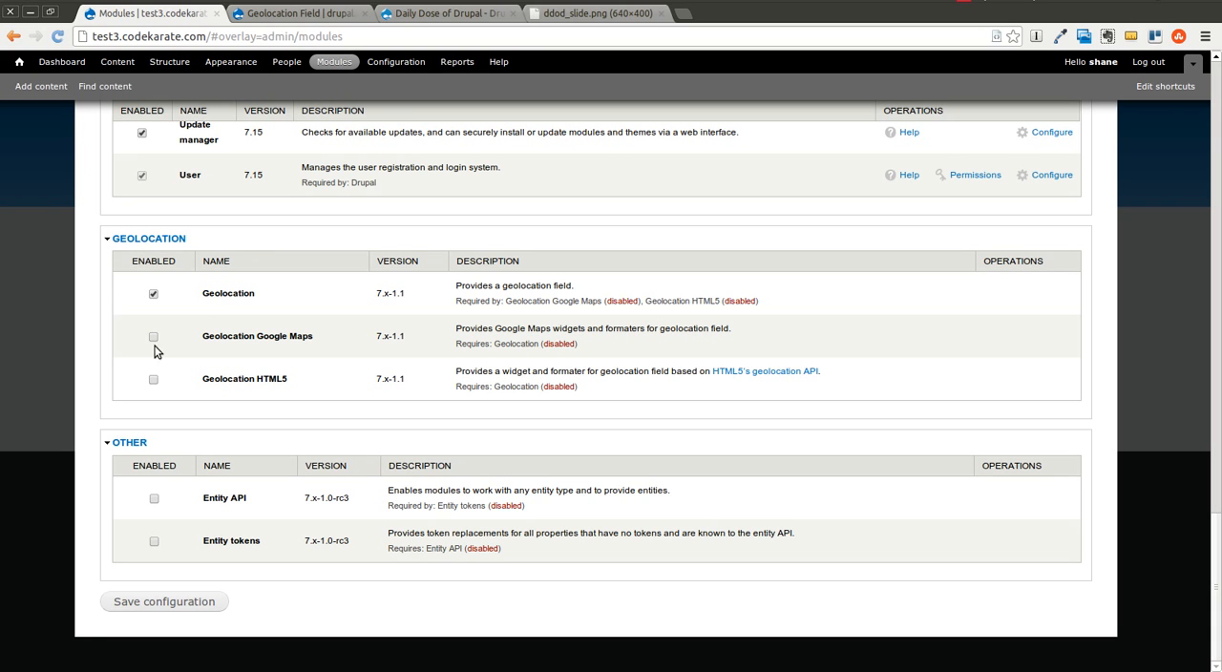
{"action": "left_click", "coordinate": [152, 379]}
{"action": "left_click", "coordinate": [163, 600]}
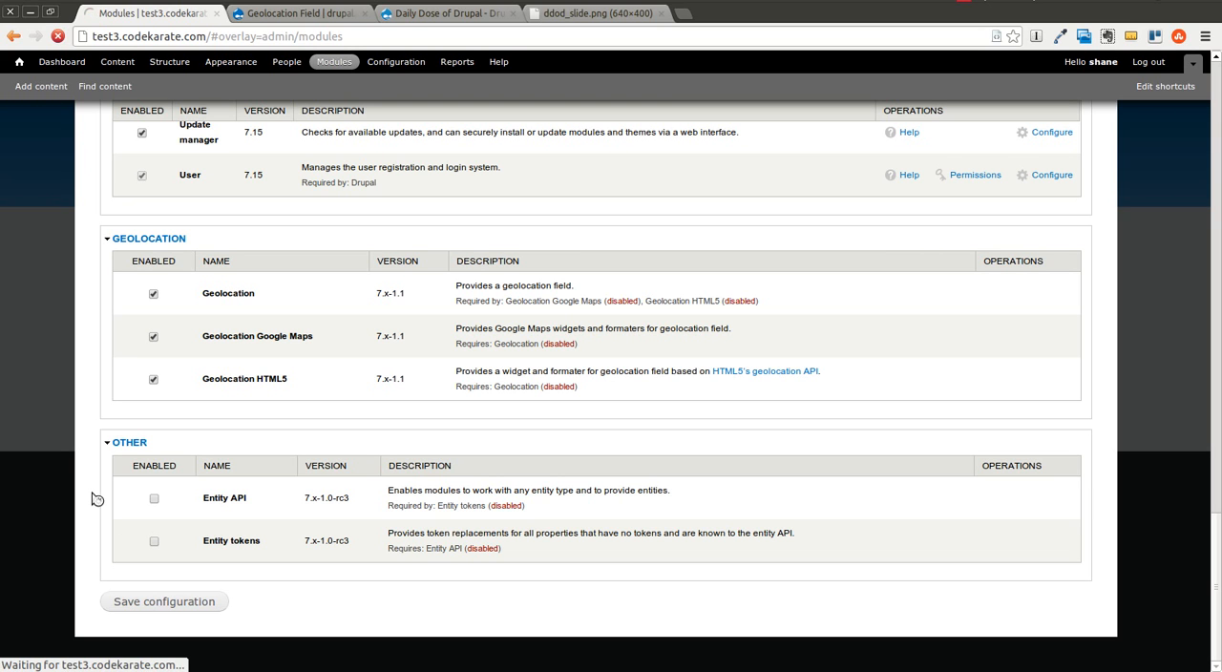
{"action": "scroll", "coordinate": [325, 335], "scroll_direction": "down", "scroll_amount": 2}
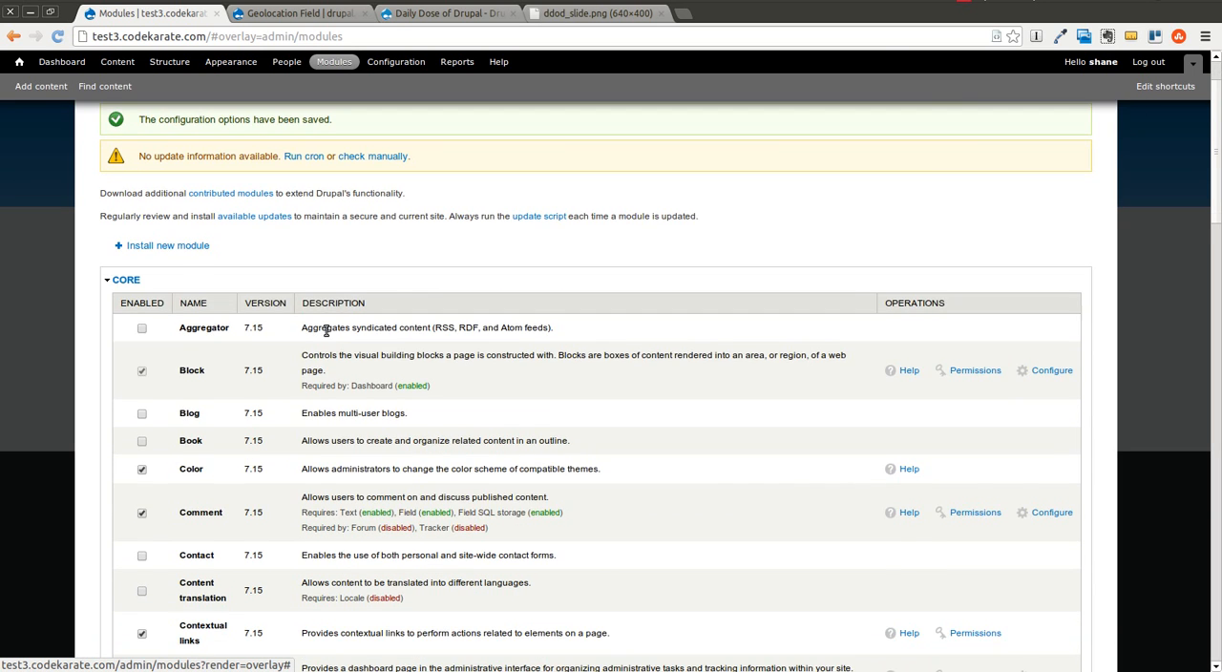
{"action": "scroll", "coordinate": [330, 333], "scroll_direction": "up", "scroll_amount": 2}
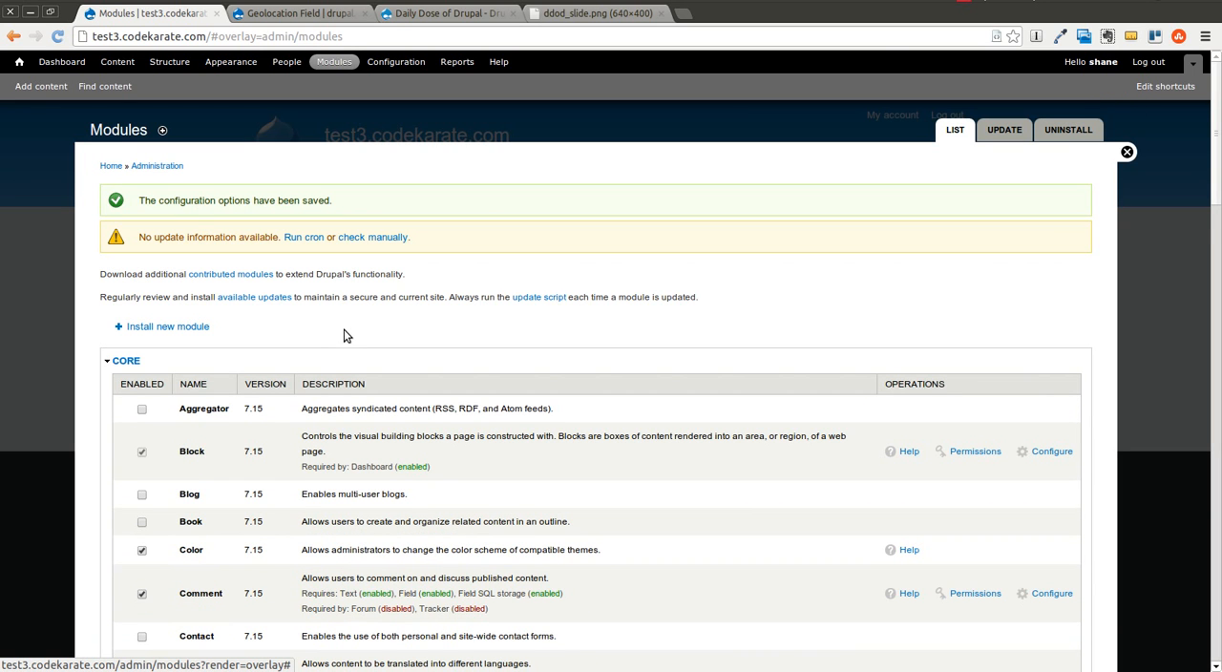
Step: Create and save a new content type named Listing in the site structure
{"action": "left_click", "coordinate": [167, 67]}
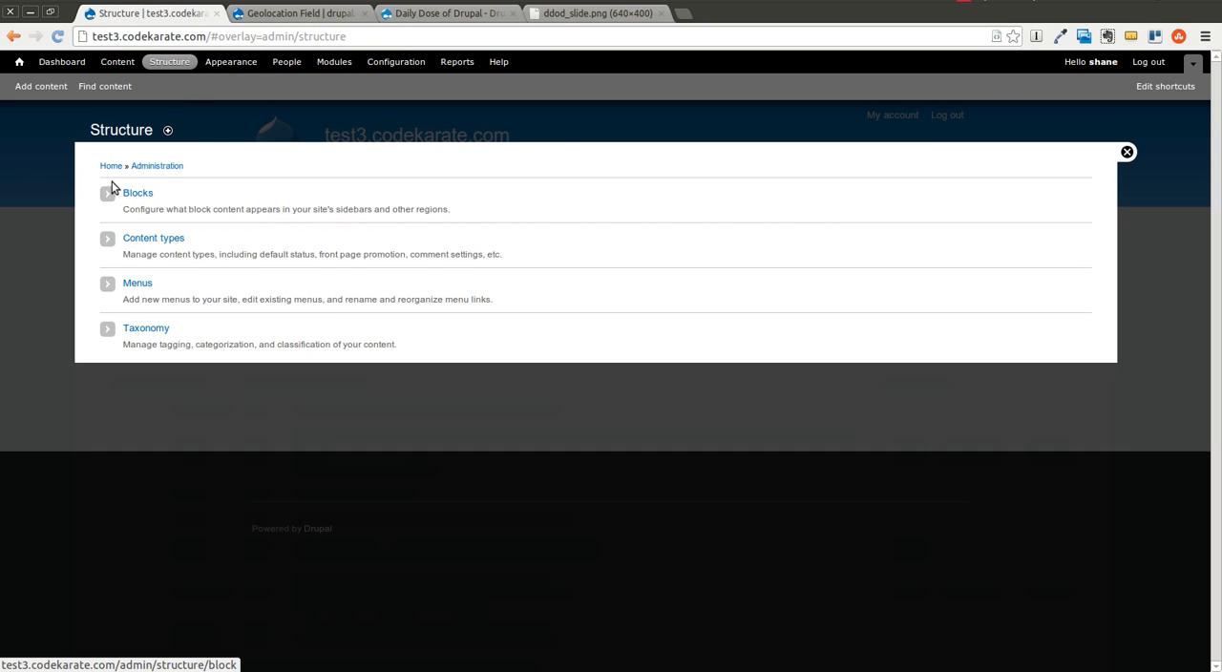
{"action": "left_click", "coordinate": [297, 15]}
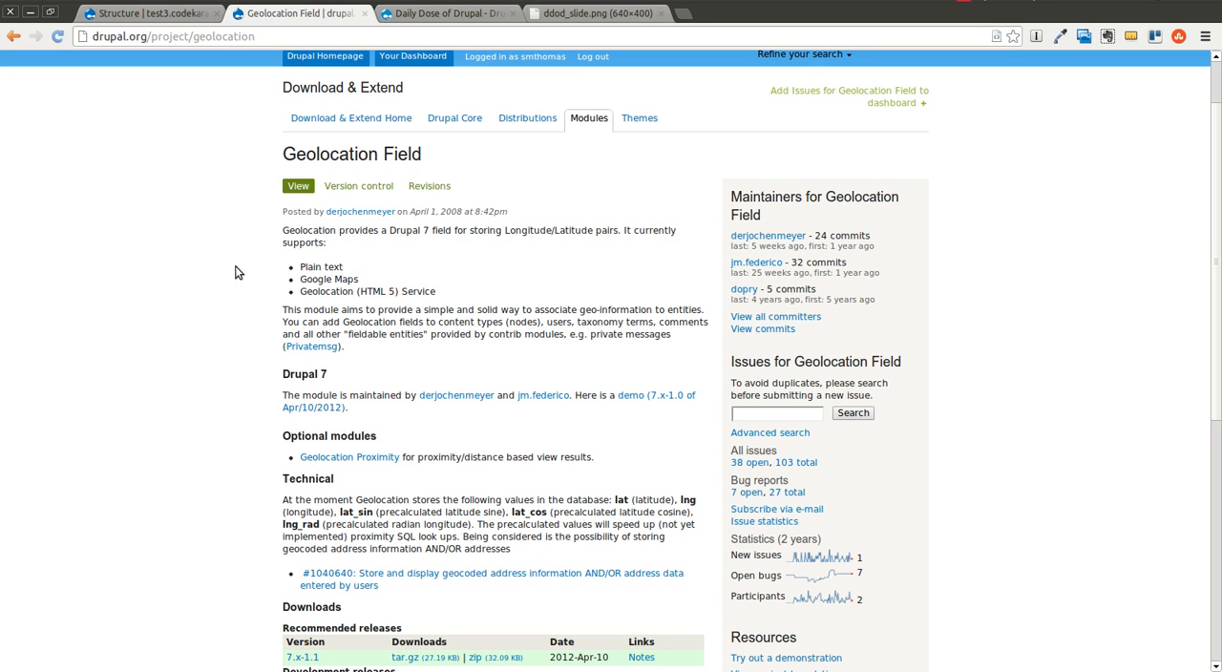
{"action": "left_click", "coordinate": [188, 18]}
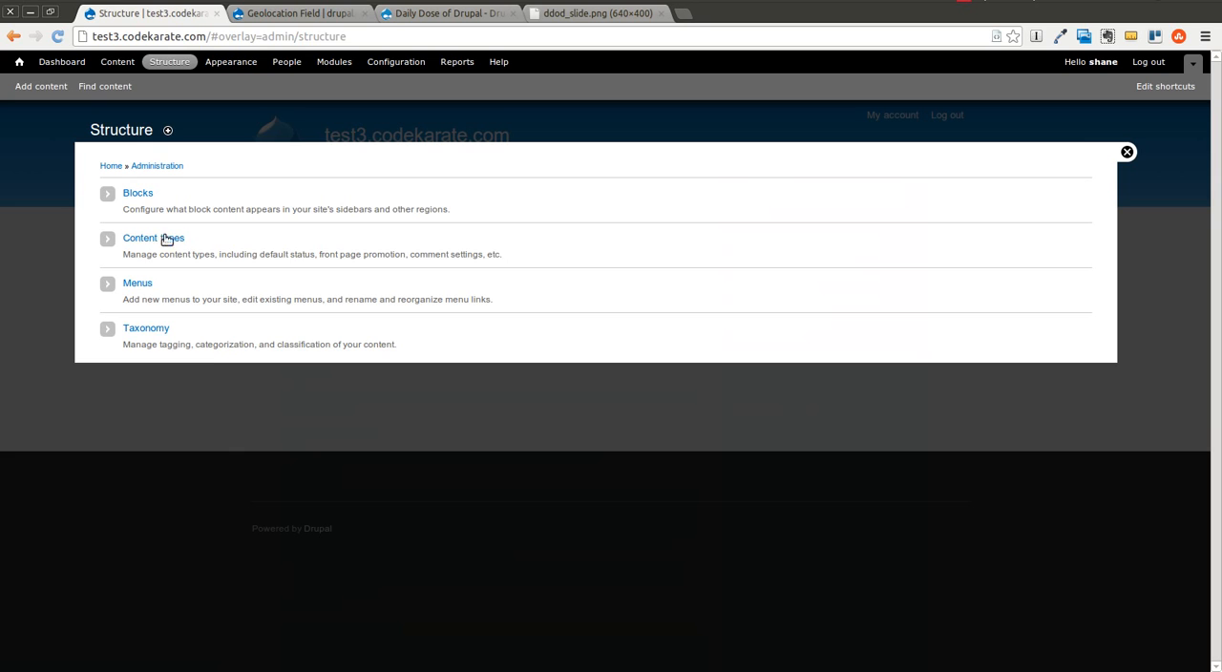
{"action": "left_click", "coordinate": [155, 242]}
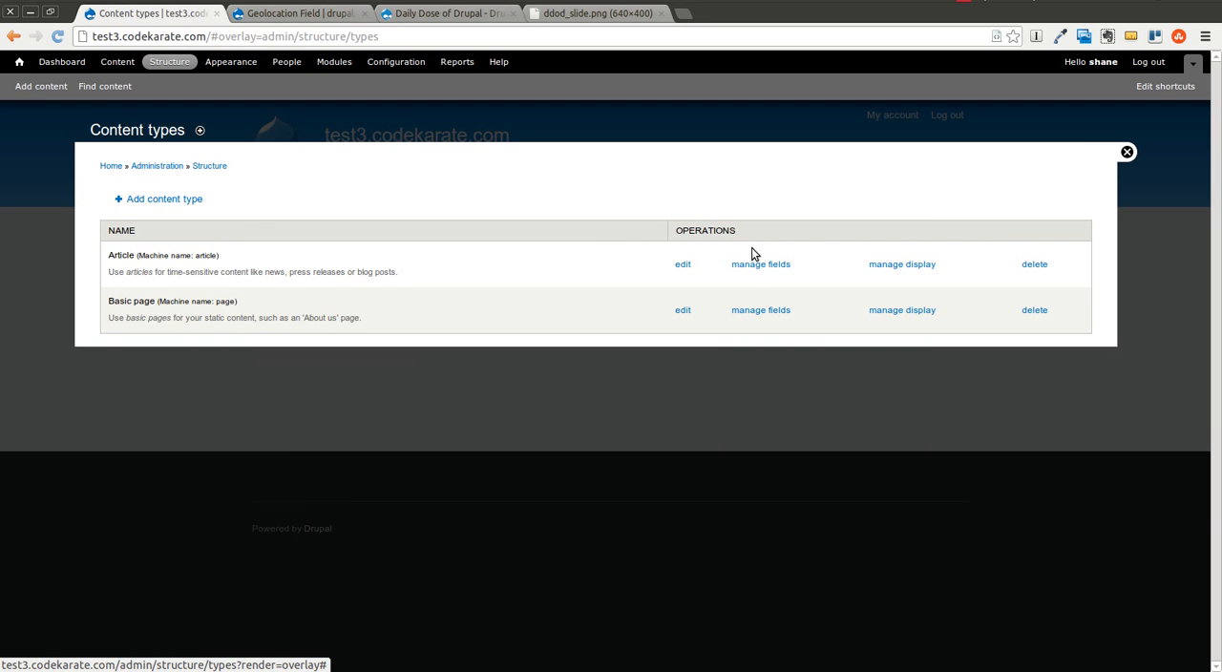
{"action": "left_click", "coordinate": [190, 201]}
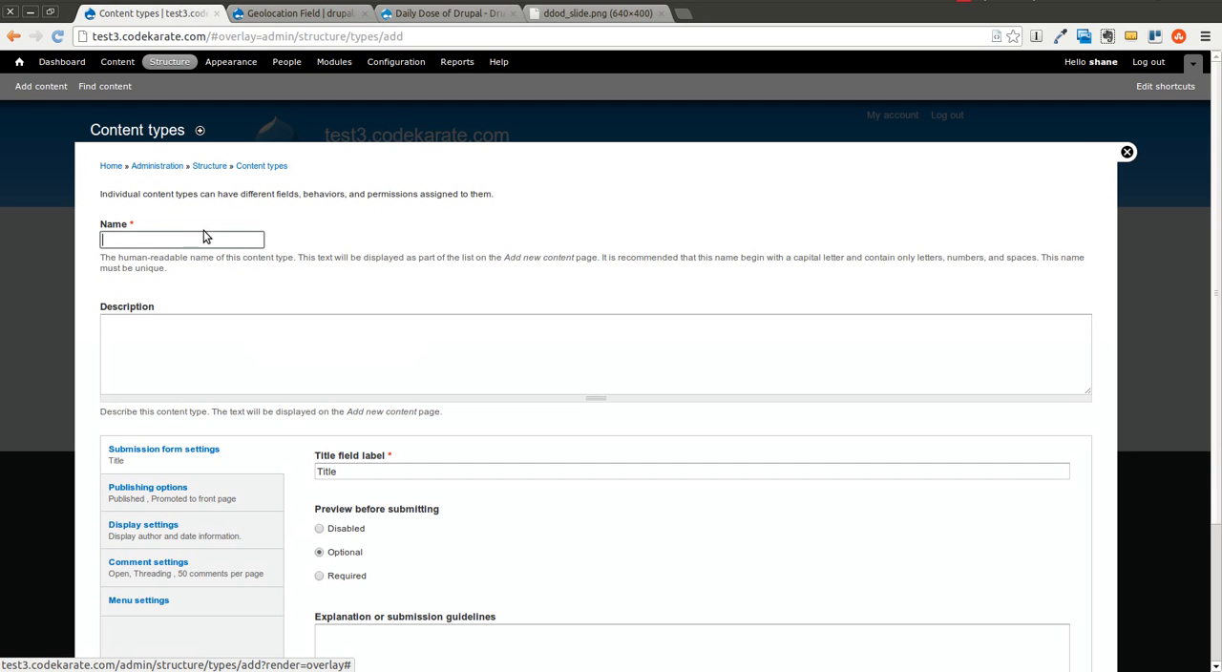
{"action": "left_click", "coordinate": [204, 236]}
{"action": "type", "text": "Listing"}
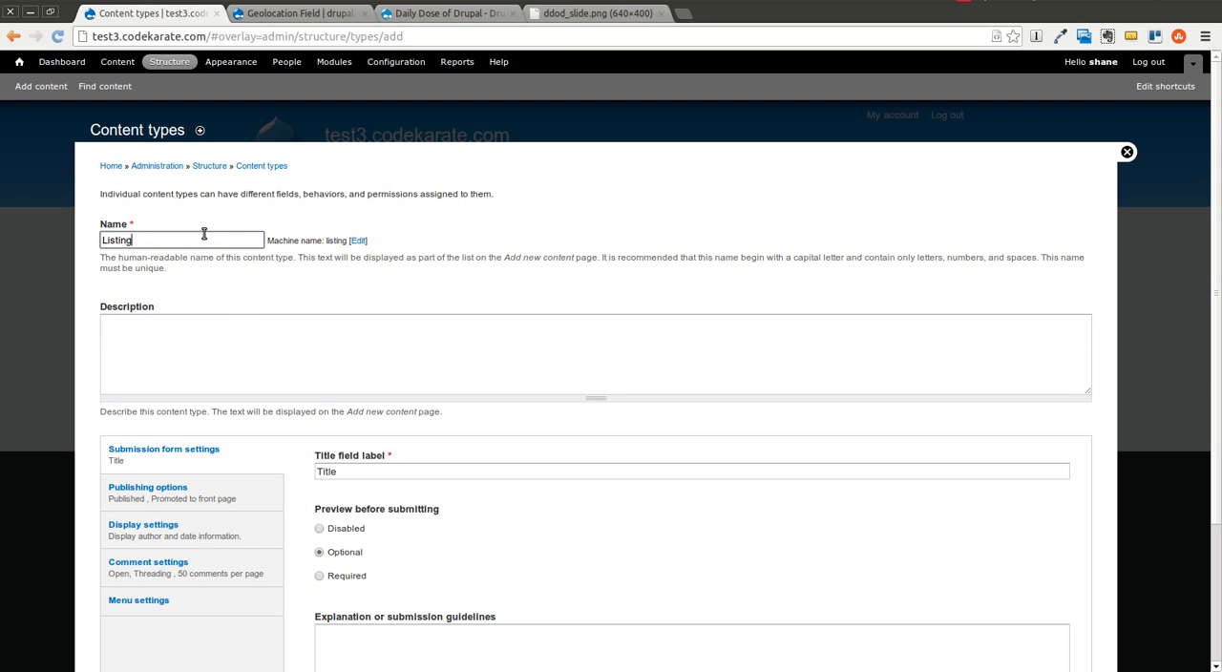
{"action": "scroll", "coordinate": [223, 338], "scroll_direction": "down", "scroll_amount": 4}
{"action": "left_click", "coordinate": [208, 596]}
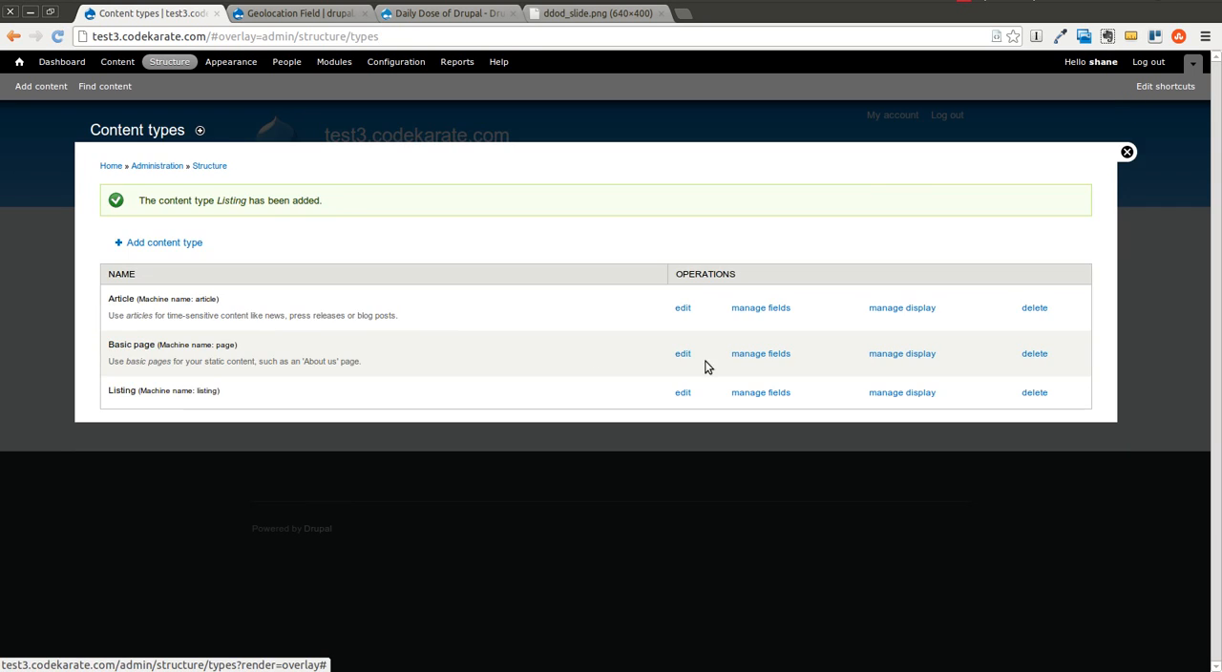
Step: Add a Geolocation field labelled Location with the Latitude/Longitude widget to the Listing content type and save its field settings
{"action": "left_click", "coordinate": [770, 396]}
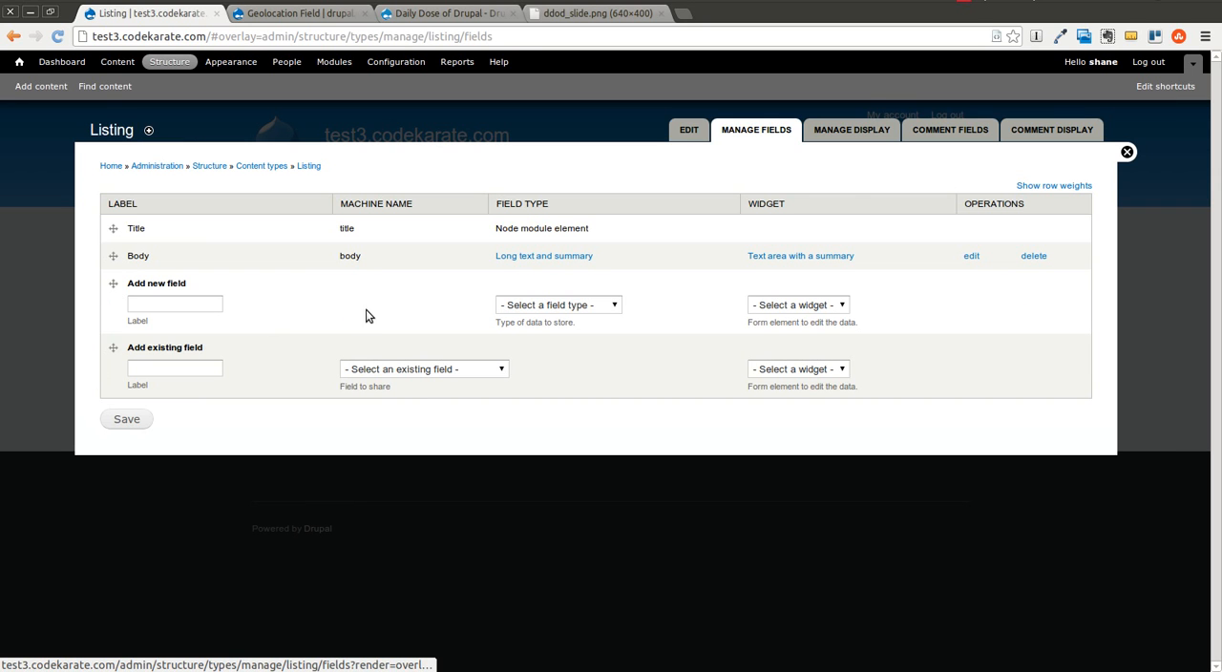
{"action": "left_click", "coordinate": [139, 306]}
{"action": "type", "text": "Location"}
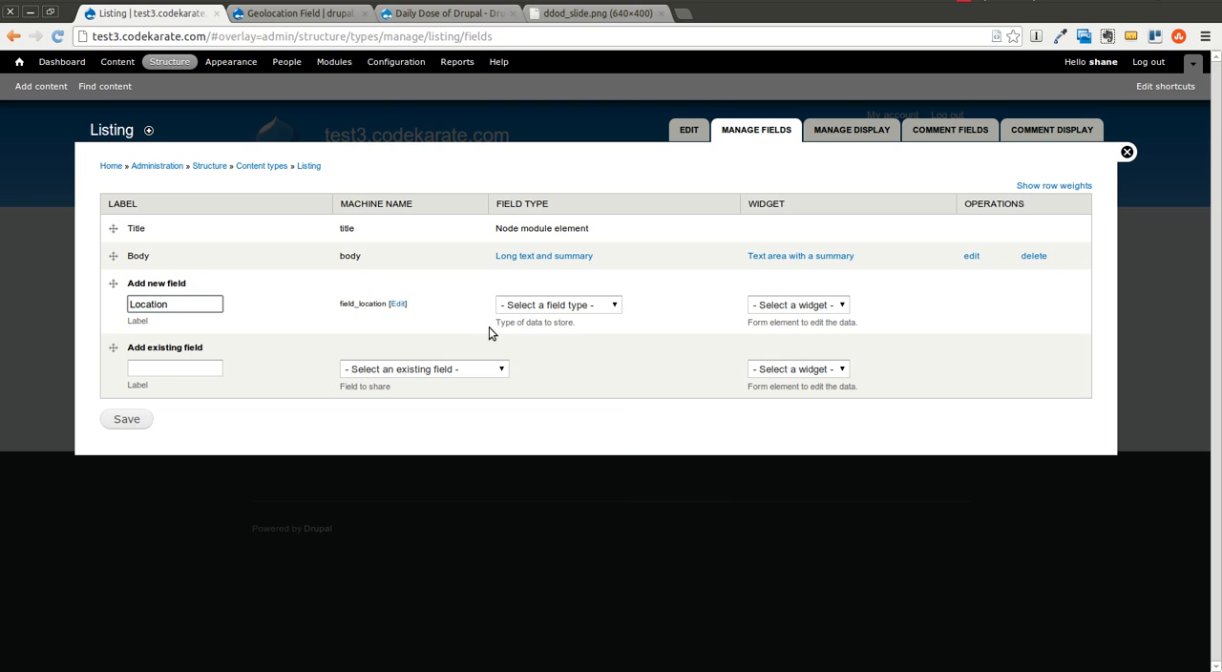
{"action": "left_click", "coordinate": [519, 305]}
{"action": "left_click", "coordinate": [545, 382]}
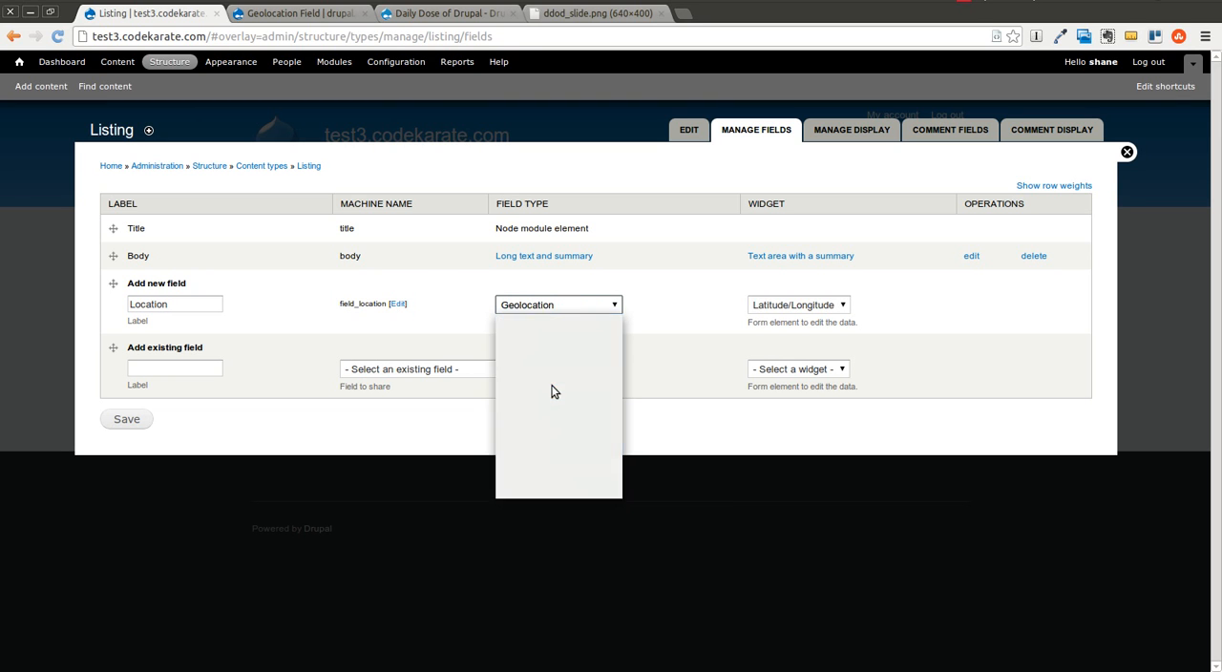
{"action": "left_click", "coordinate": [845, 308]}
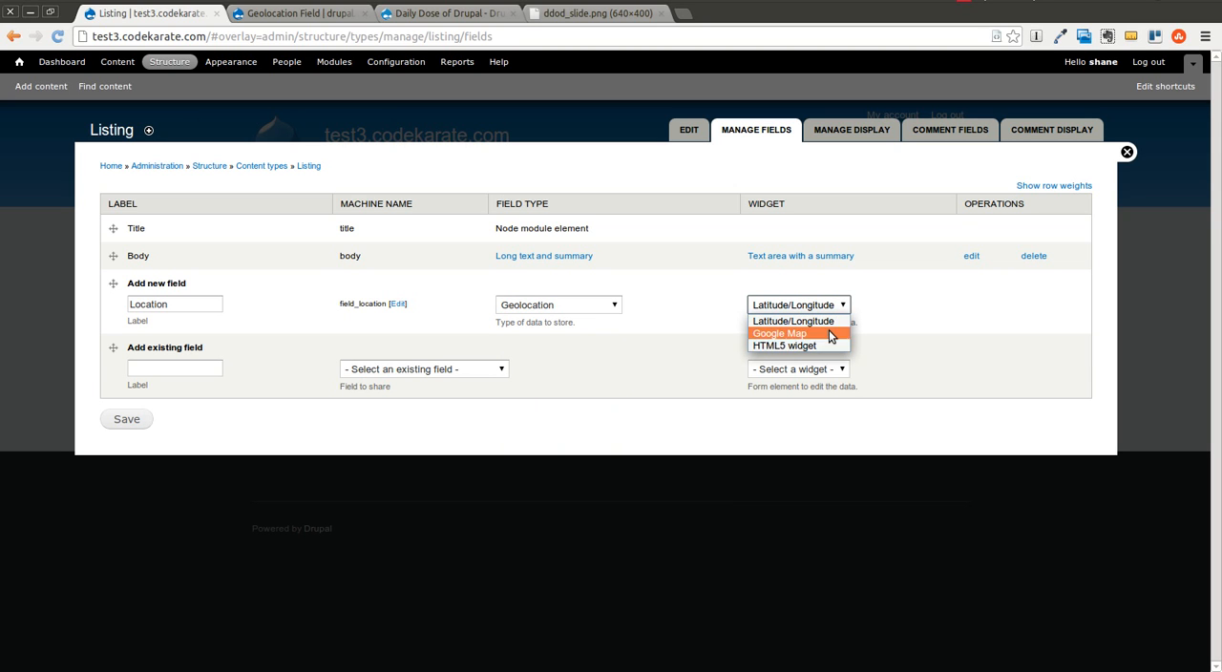
{"action": "left_click", "coordinate": [832, 322]}
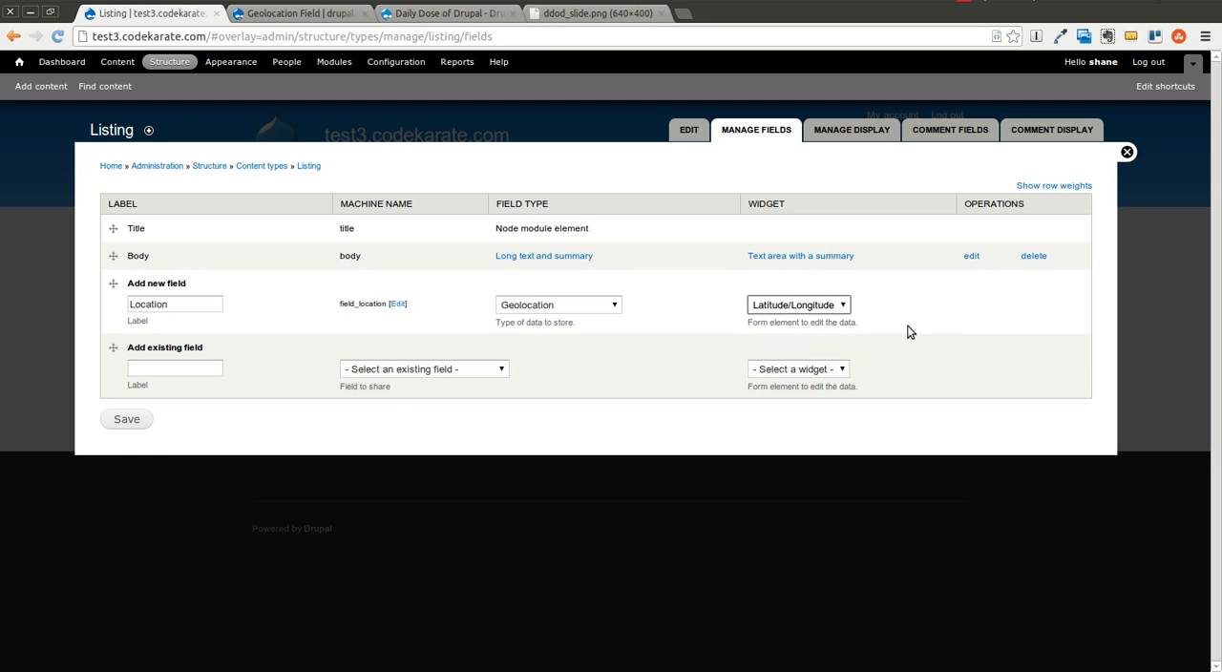
{"action": "left_click", "coordinate": [129, 423]}
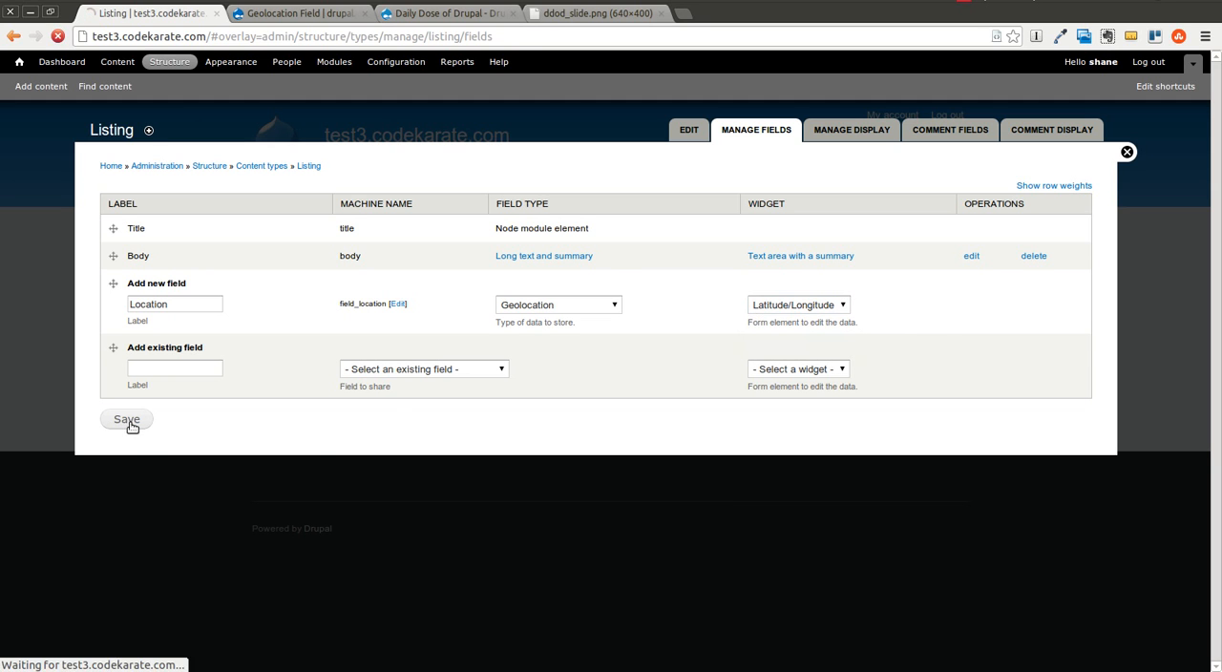
{"action": "left_click", "coordinate": [177, 302]}
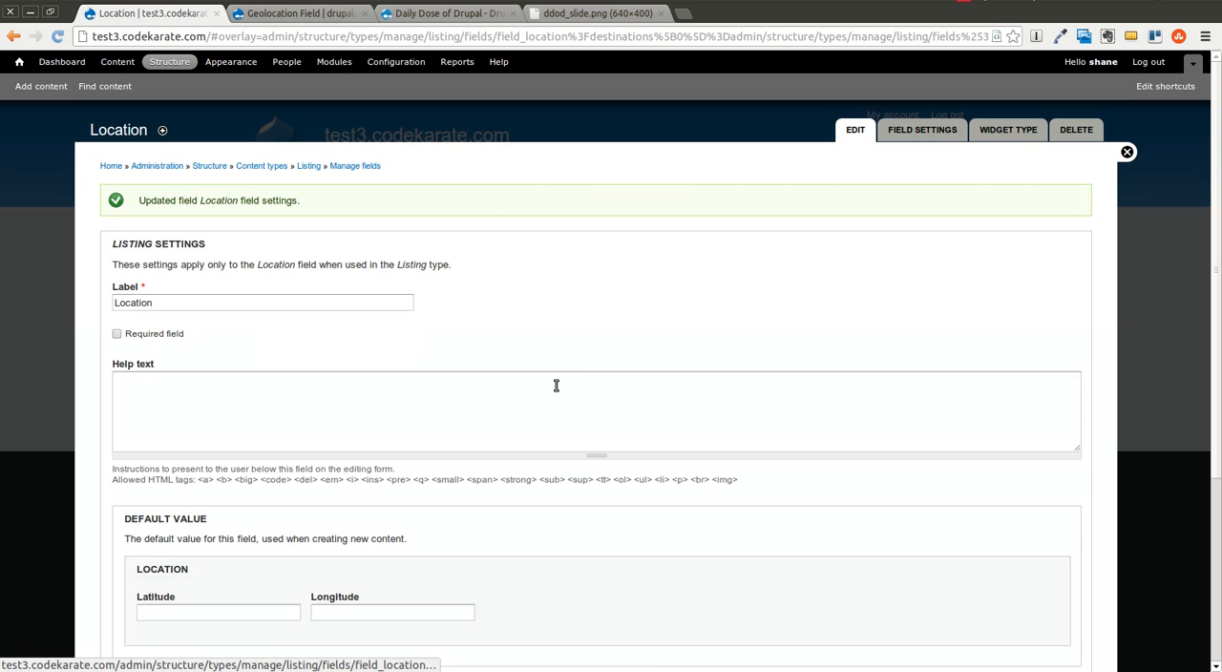
Step: Review the Location field's default latitude and longitude boxes and number of values, and save the field configuration
{"action": "scroll", "coordinate": [552, 306], "scroll_direction": "down", "scroll_amount": 3}
{"action": "scroll", "coordinate": [551, 305], "scroll_direction": "down", "scroll_amount": 1}
{"action": "scroll", "coordinate": [296, 249], "scroll_direction": "up", "scroll_amount": 2}
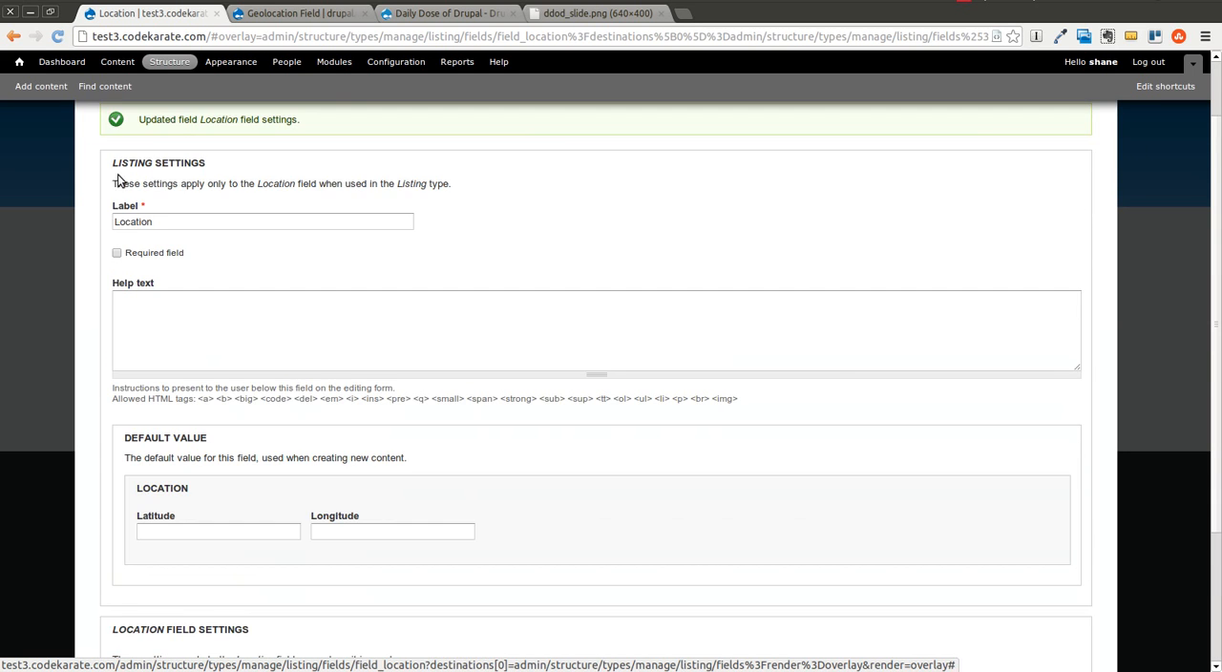
{"action": "scroll", "coordinate": [278, 407], "scroll_direction": "down", "scroll_amount": 2}
{"action": "left_click", "coordinate": [254, 449]}
{"action": "left_click", "coordinate": [344, 455]}
{"action": "left_click", "coordinate": [277, 453]}
{"action": "left_click", "coordinate": [392, 455]}
{"action": "scroll", "coordinate": [429, 453], "scroll_direction": "down", "scroll_amount": 2}
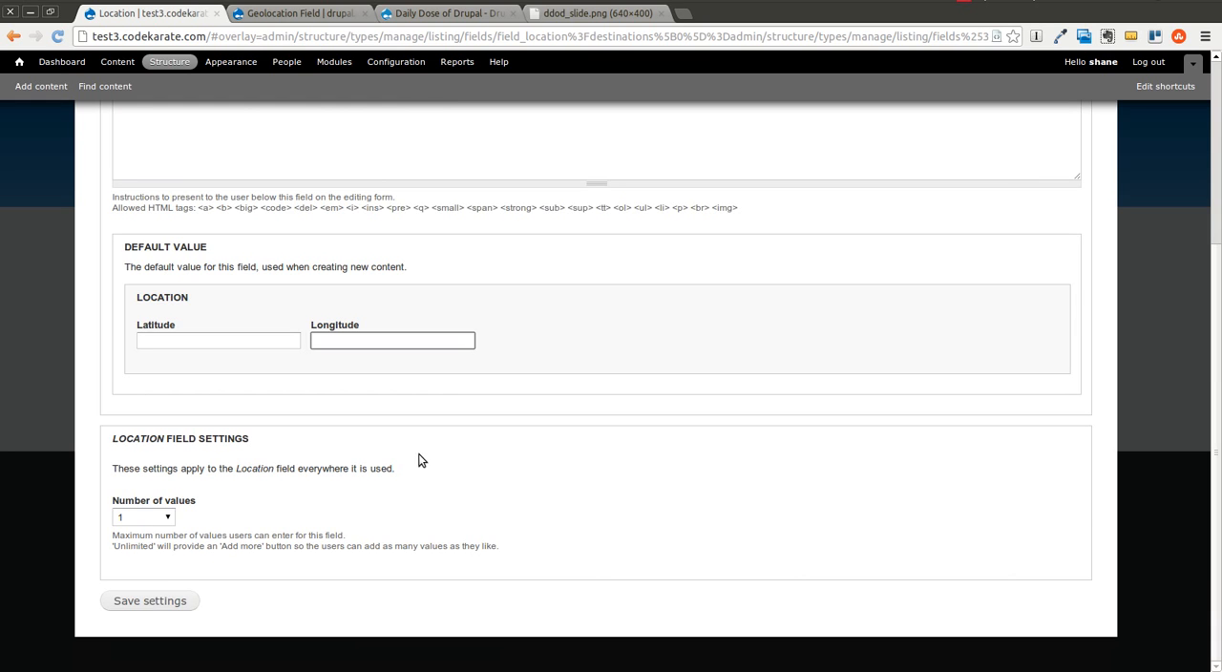
{"action": "left_click", "coordinate": [175, 601]}
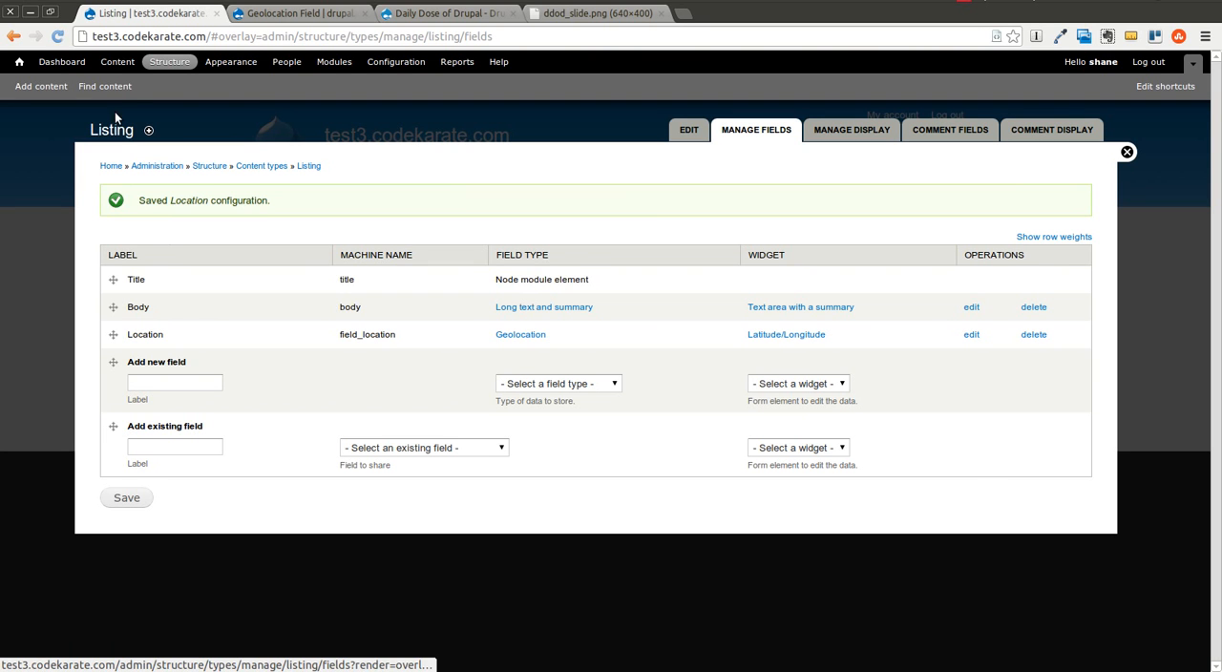
Step: Open a new Listing creation form in a separate tab and examine the Location latitude and longitude inputs
{"action": "right_click", "coordinate": [69, 92]}
{"action": "left_click", "coordinate": [76, 100]}
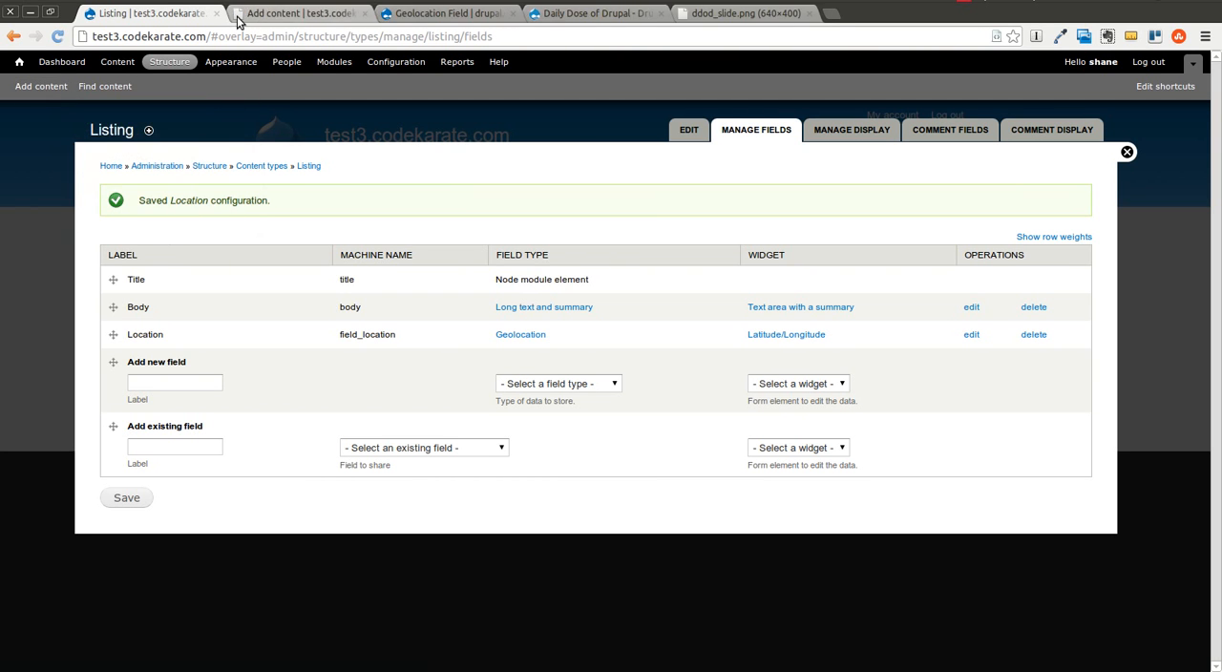
{"action": "left_click", "coordinate": [267, 16]}
{"action": "left_click", "coordinate": [68, 290]}
{"action": "scroll", "coordinate": [207, 445], "scroll_direction": "down", "scroll_amount": 4}
{"action": "left_click", "coordinate": [197, 511]}
{"action": "left_click", "coordinate": [242, 511]}
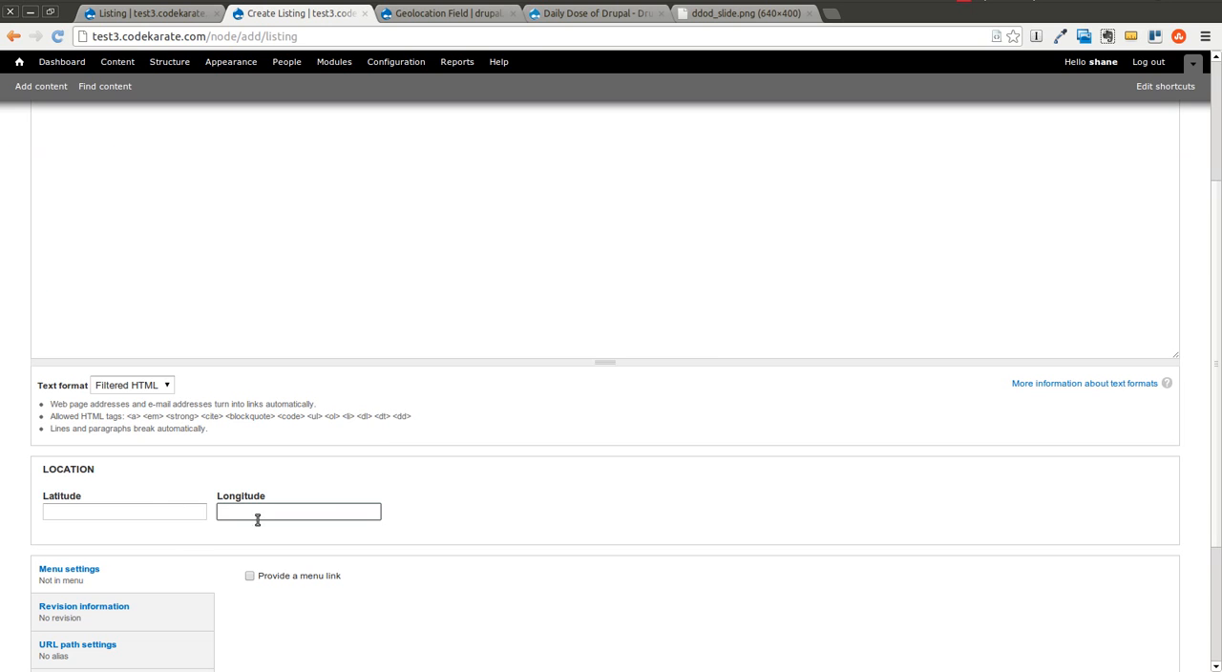
{"action": "left_click", "coordinate": [170, 511]}
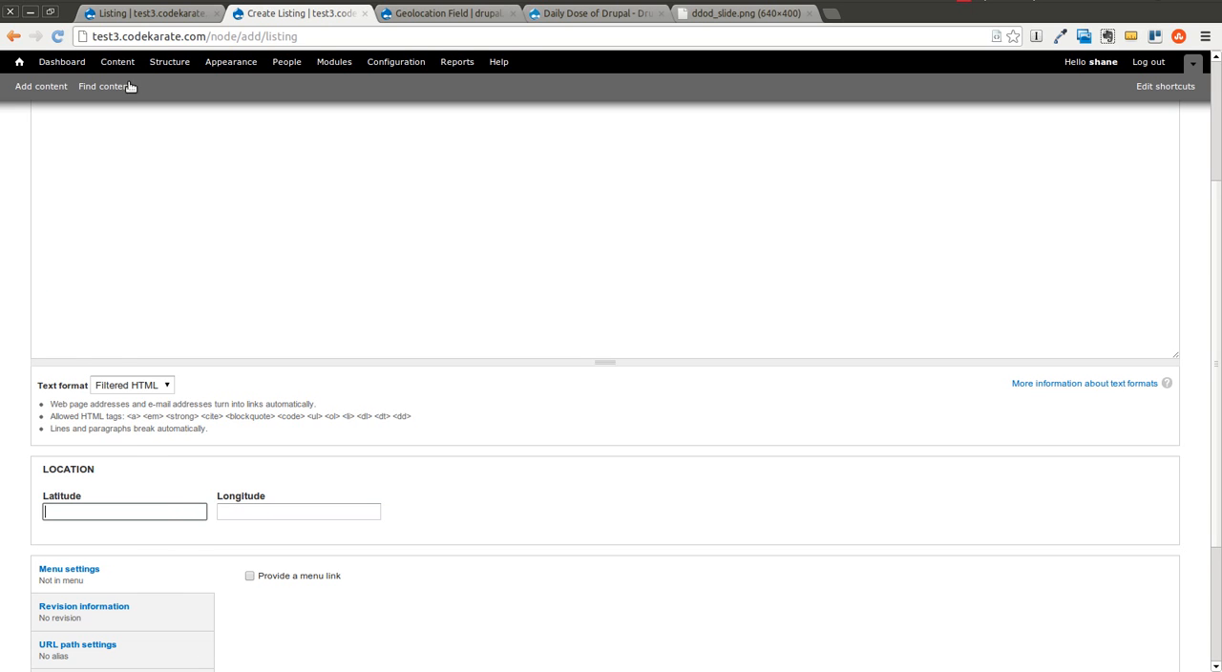
Step: Change the Location field's widget type to Google Map in the Listing content type's field settings
{"action": "left_click", "coordinate": [145, 18]}
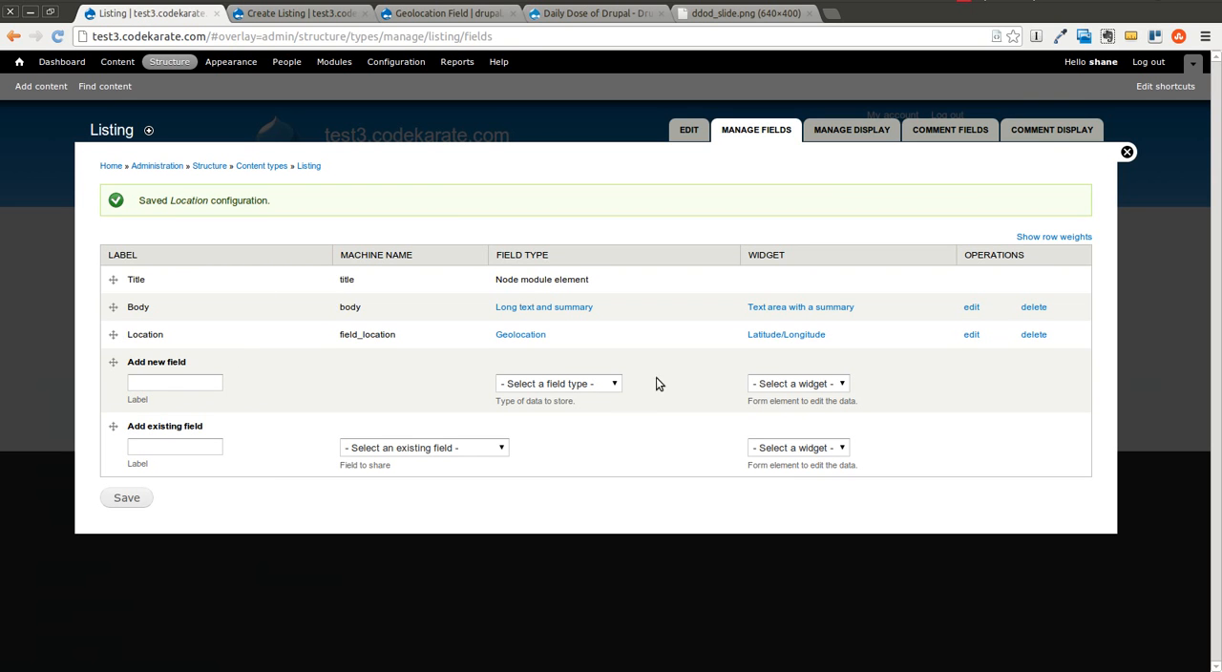
{"action": "left_click", "coordinate": [971, 335]}
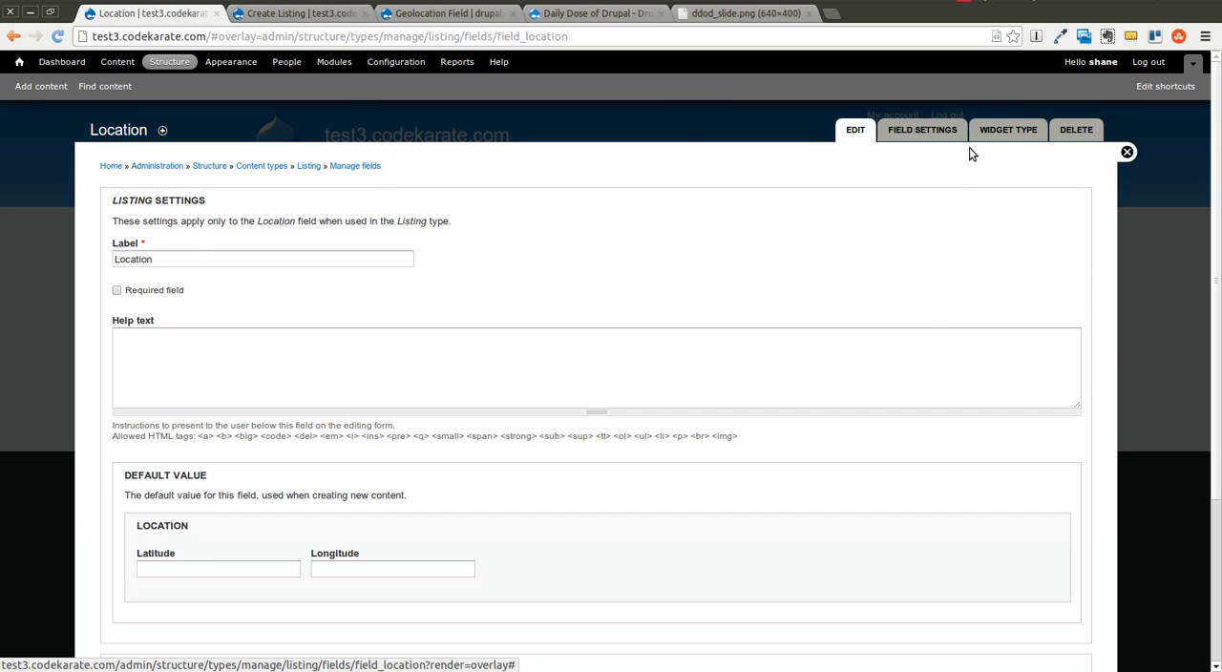
{"action": "left_click", "coordinate": [1008, 131]}
{"action": "left_click", "coordinate": [205, 244]}
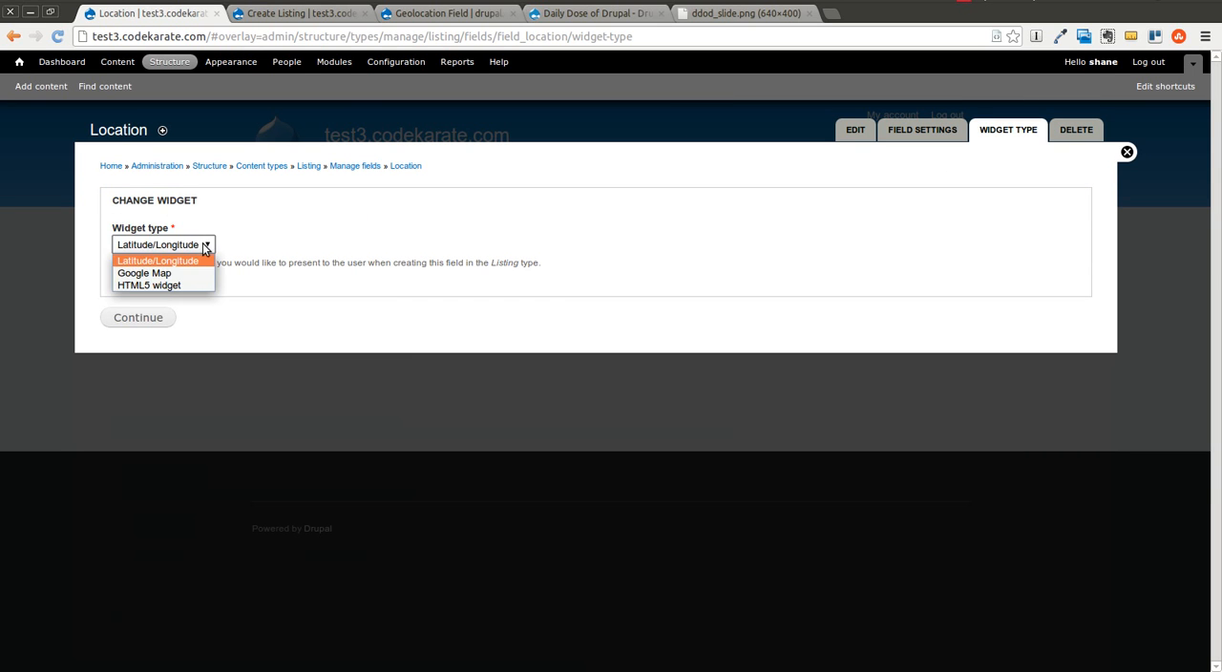
{"action": "left_click", "coordinate": [179, 274]}
{"action": "left_click", "coordinate": [150, 317]}
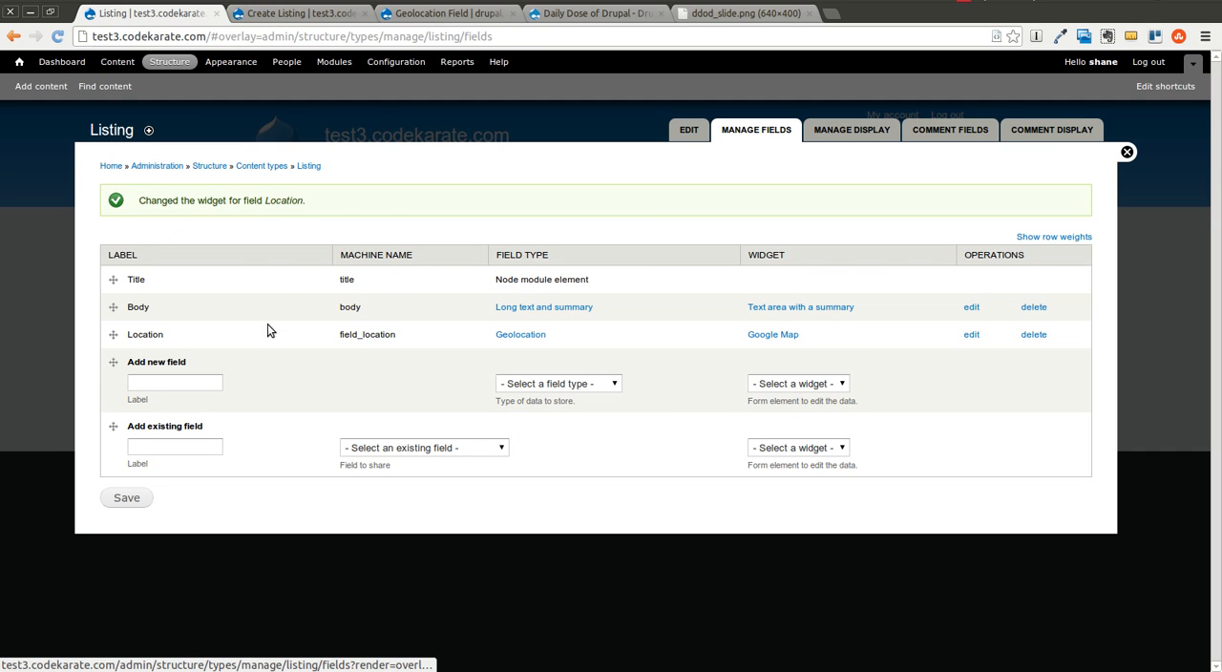
Step: Reload the Create Listing form and examine the Google Map widget for the Location field
{"action": "left_click", "coordinate": [286, 13]}
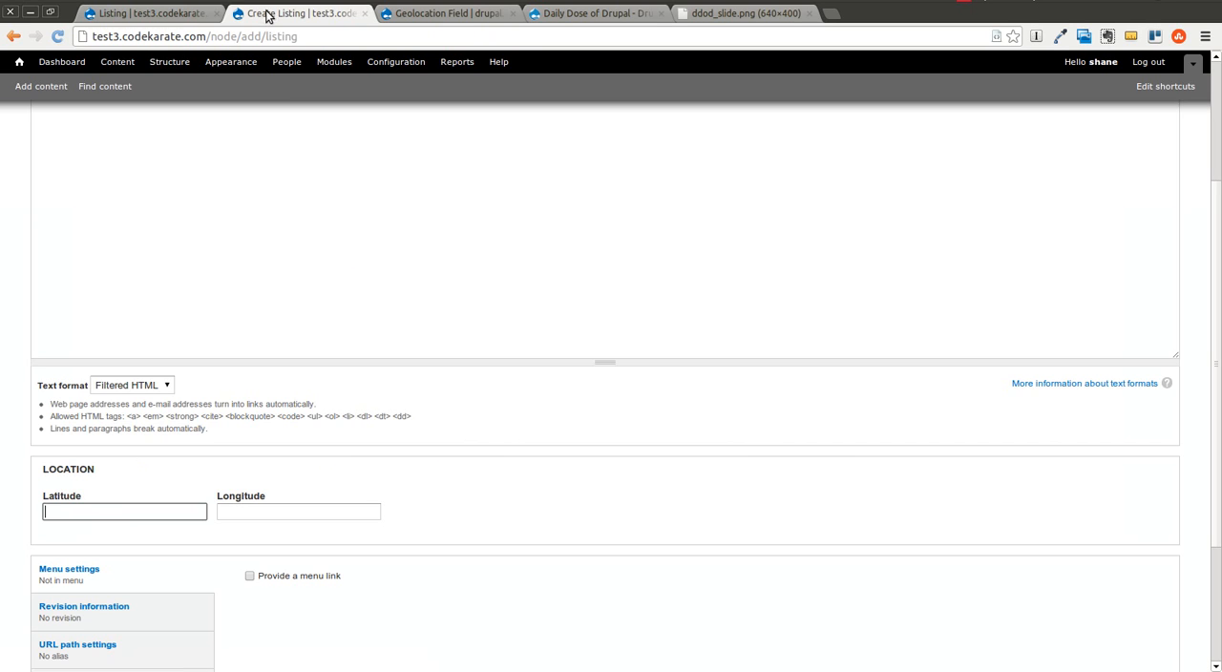
{"action": "left_click", "coordinate": [58, 38]}
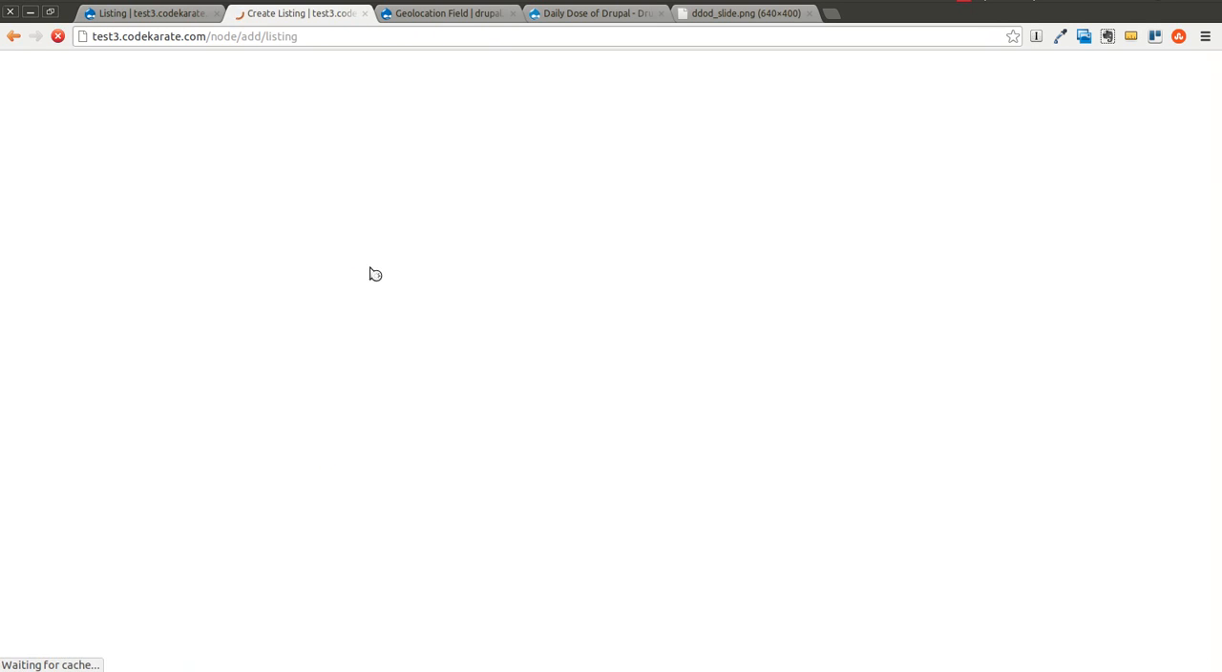
{"action": "scroll", "coordinate": [548, 434], "scroll_direction": "down", "scroll_amount": 5}
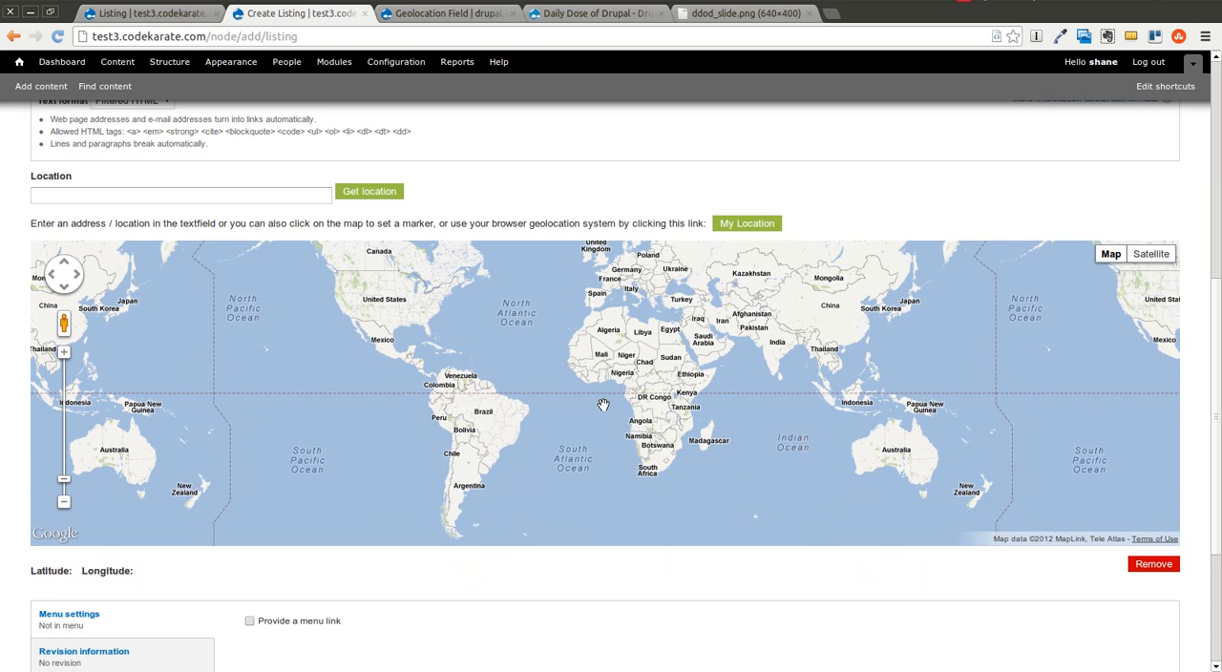
{"action": "scroll", "coordinate": [658, 378], "scroll_direction": "up", "scroll_amount": 3}
{"action": "left_click_drag", "start_coordinate": [645, 429], "coordinate": [719, 598]}
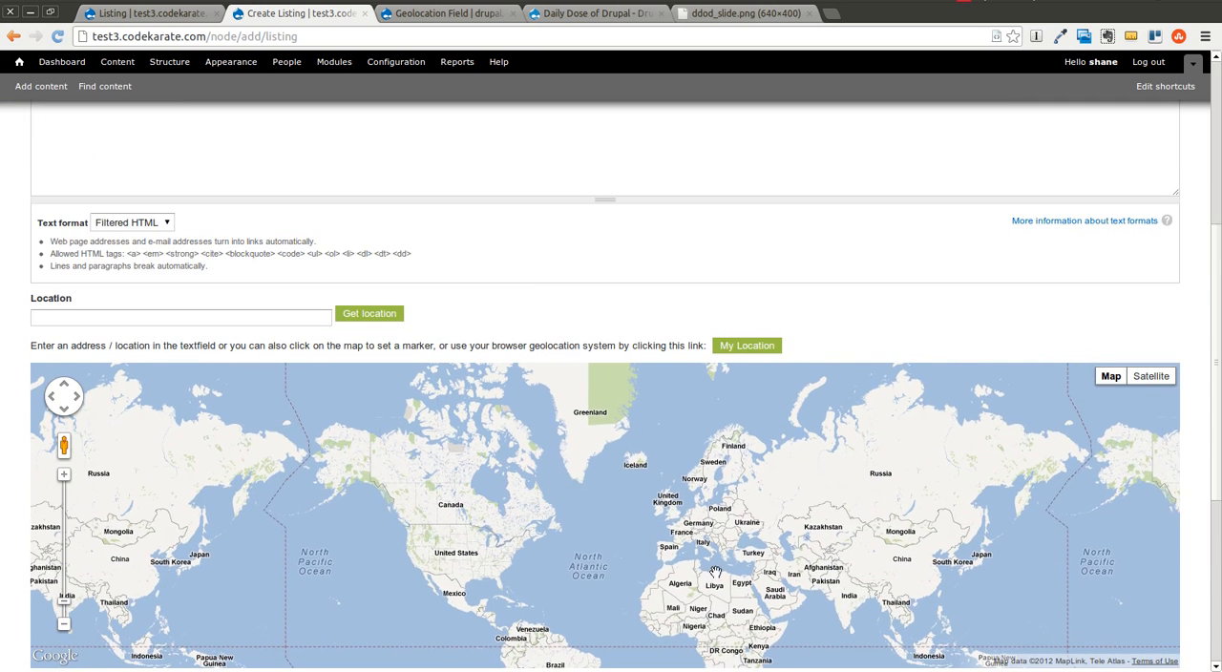
{"action": "scroll", "coordinate": [822, 321], "scroll_direction": "down", "scroll_amount": 2}
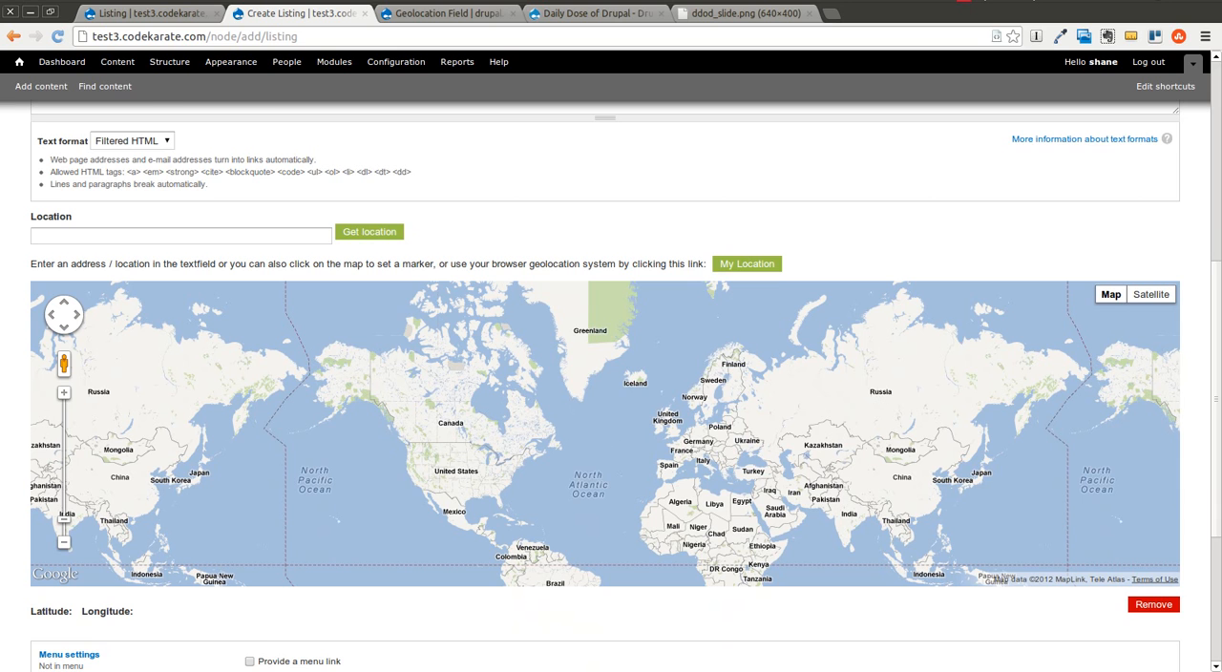
{"action": "scroll", "coordinate": [681, 346], "scroll_direction": "down", "scroll_amount": 1}
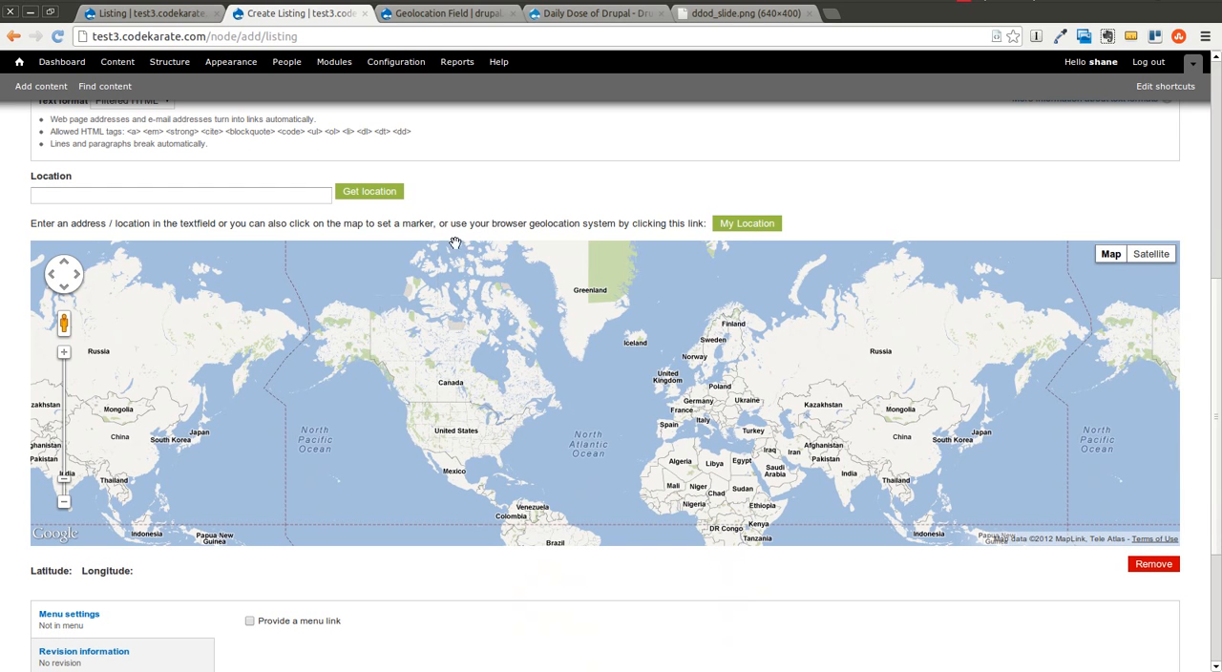
Step: Set the Location field to the browser's current position, allowing the site to access the computer's location
{"action": "left_click", "coordinate": [749, 223]}
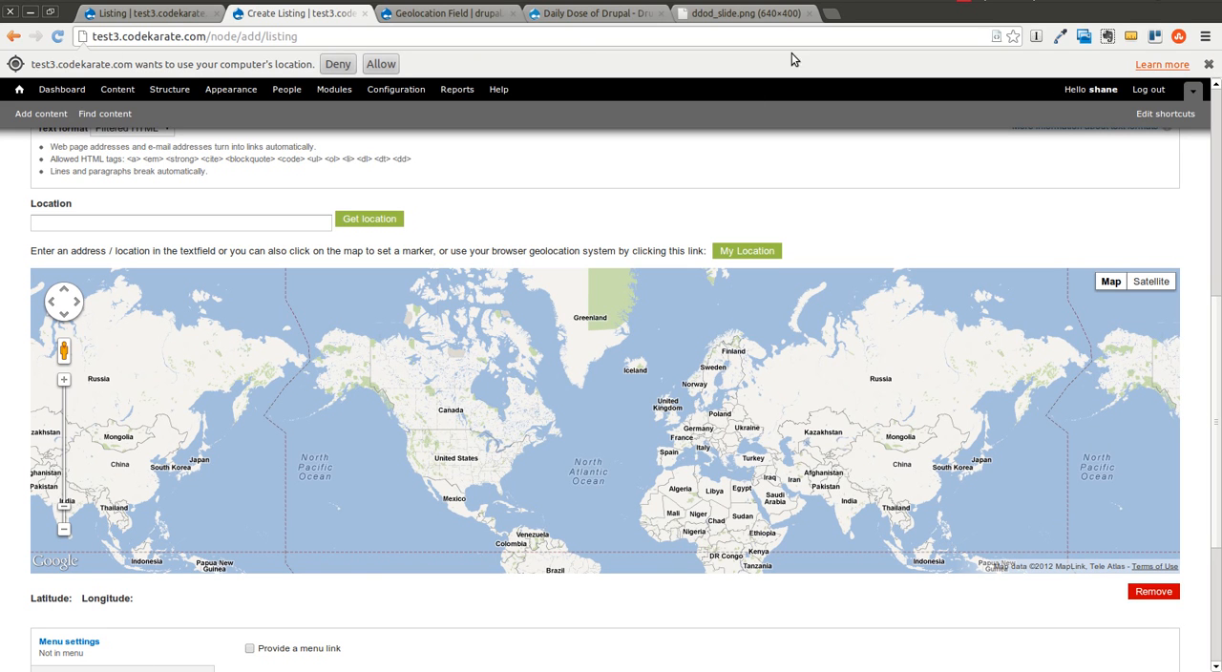
{"action": "left_click", "coordinate": [381, 64]}
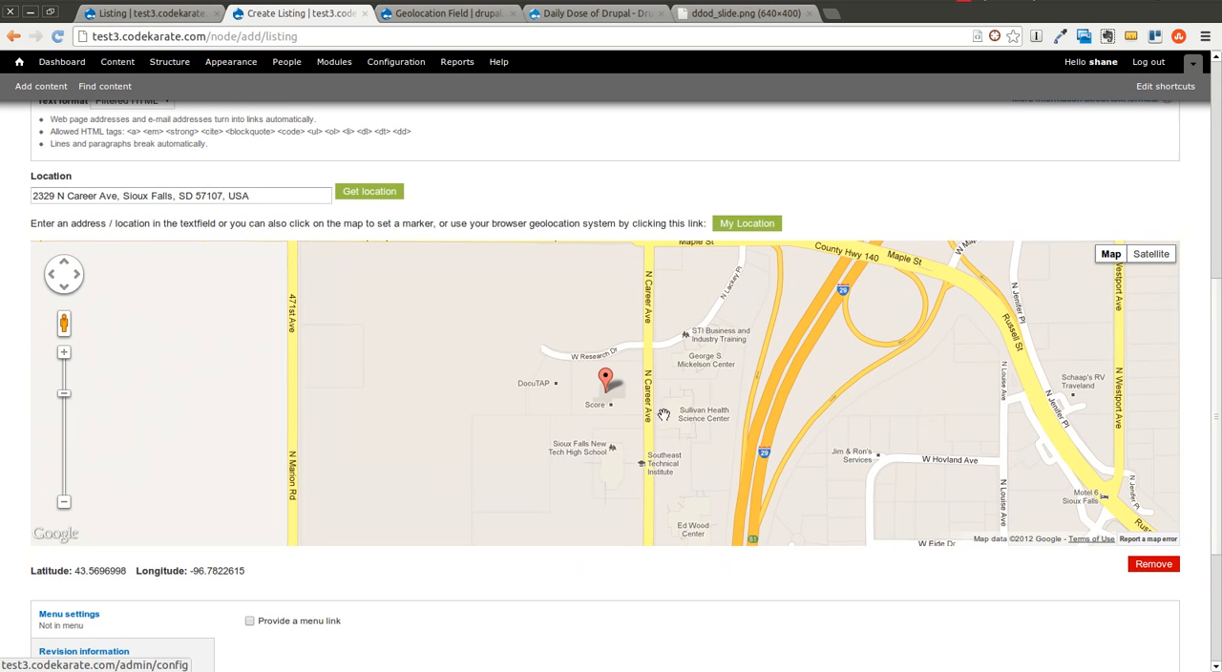
{"action": "scroll", "coordinate": [359, 349], "scroll_direction": "down", "scroll_amount": 3}
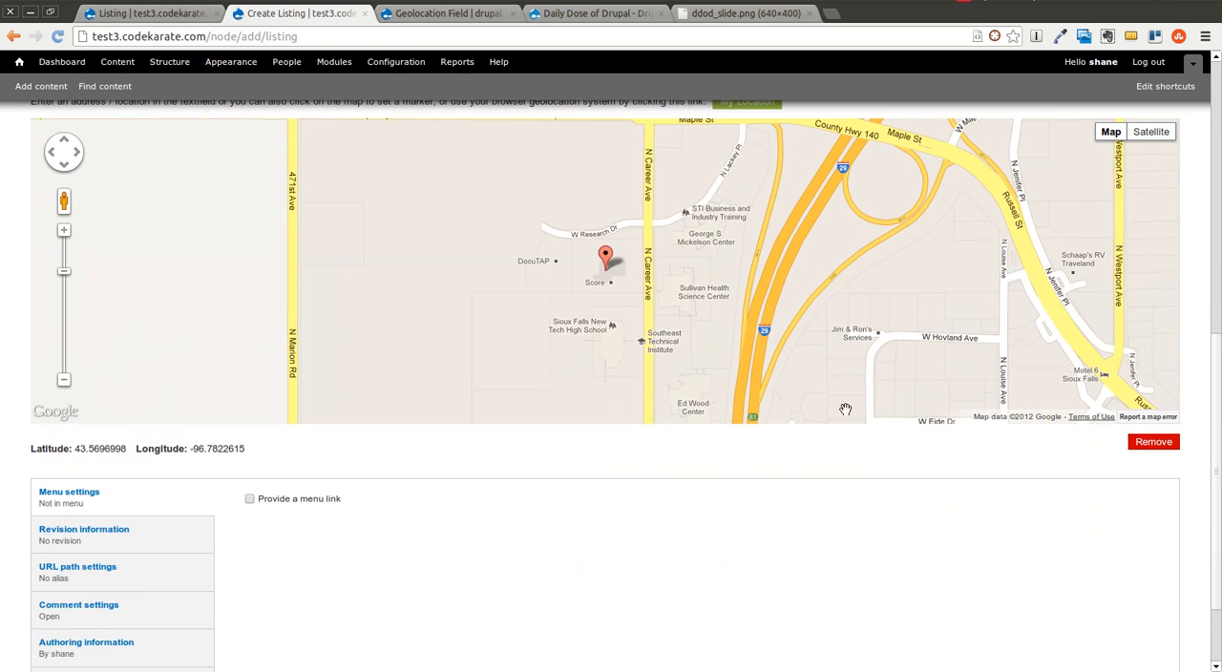
{"action": "left_click", "coordinate": [64, 379]}
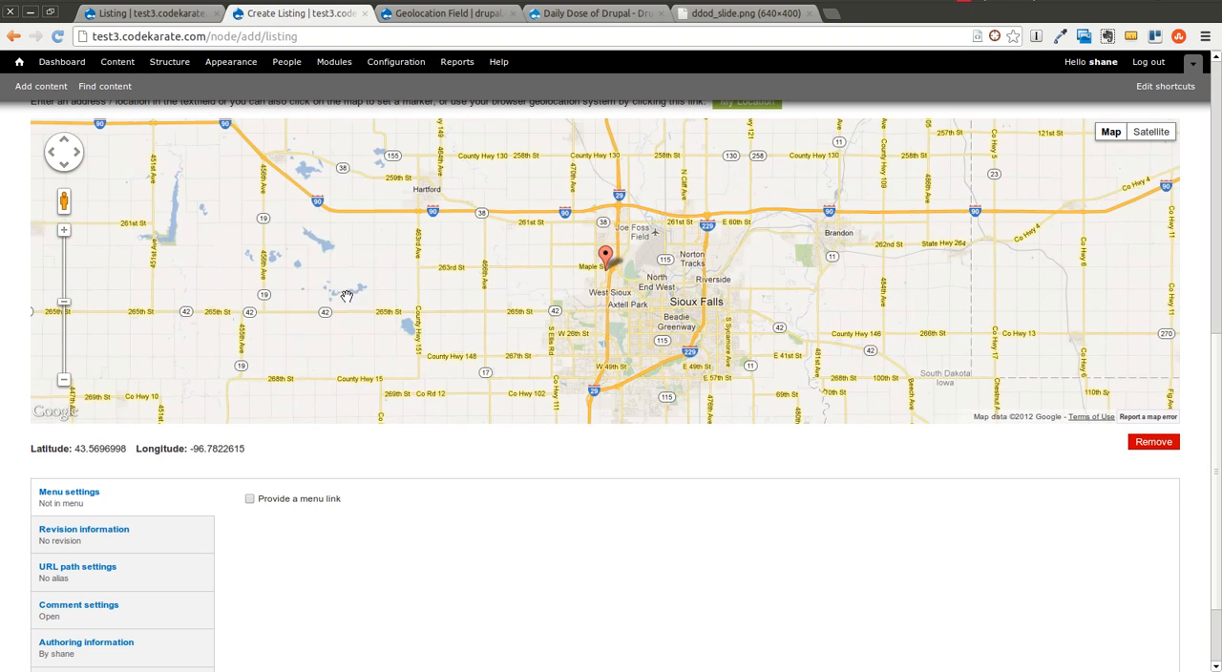
{"action": "left_click", "coordinate": [64, 380]}
{"action": "left_click", "coordinate": [64, 380]}
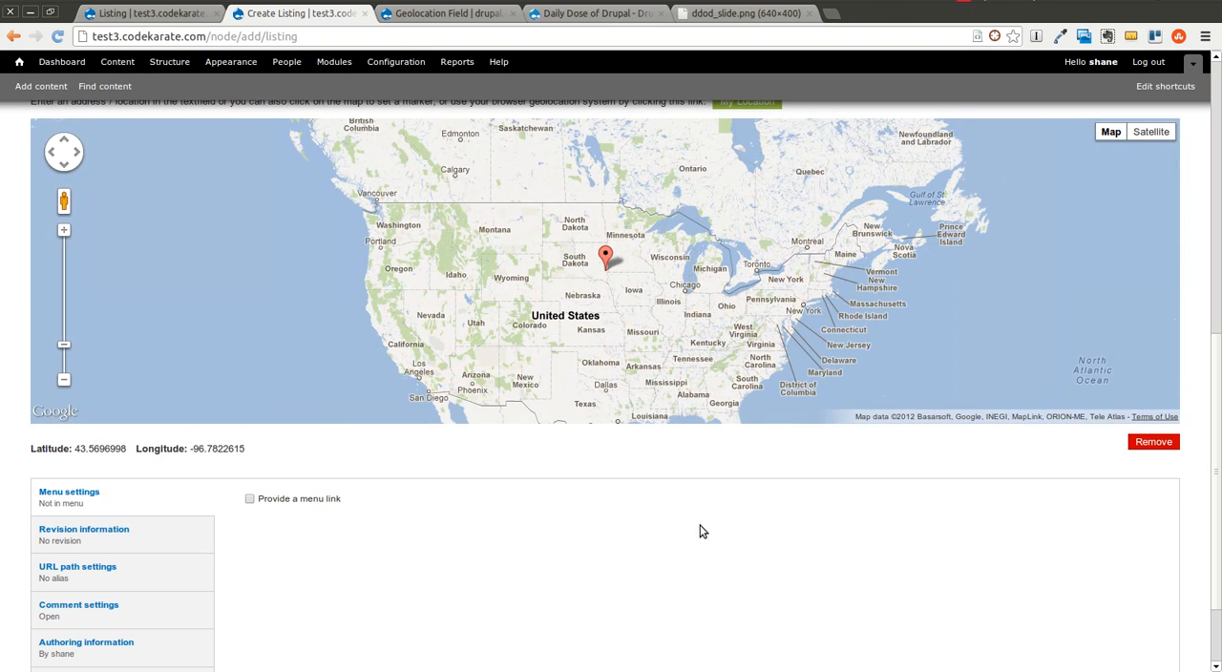
Step: Examine the address filled into the Location box and the latitude and longitude below the map
{"action": "scroll", "coordinate": [701, 543], "scroll_direction": "up", "scroll_amount": 3}
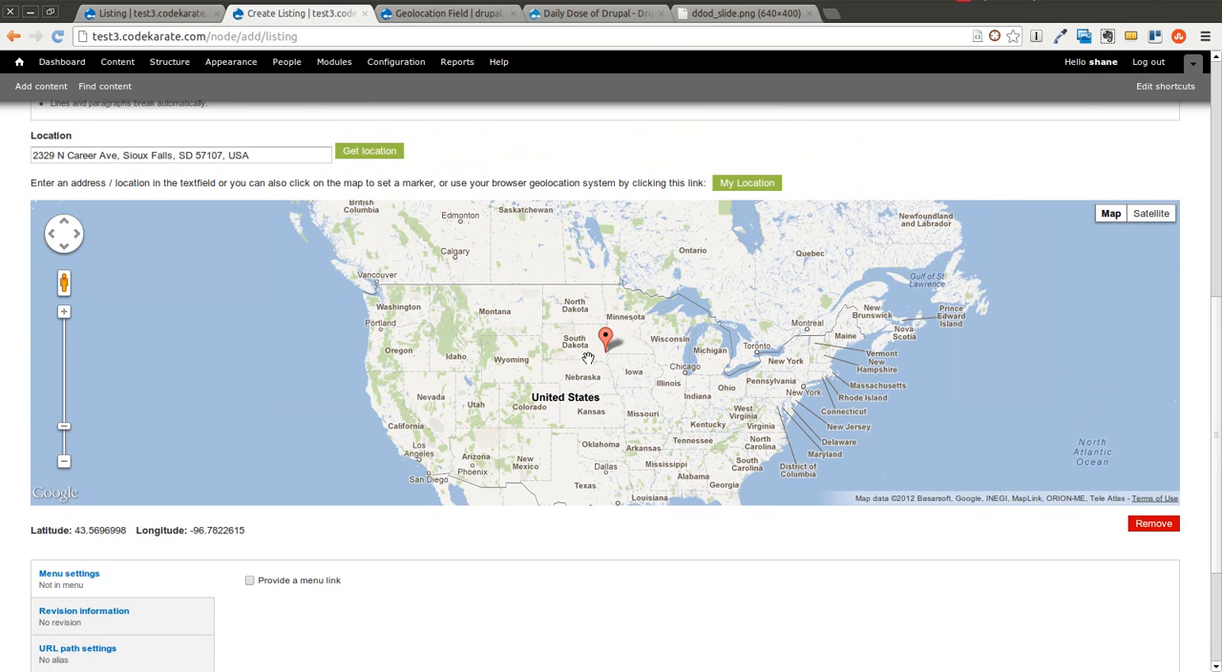
{"action": "left_click_drag", "start_coordinate": [246, 199], "coordinate": [114, 188]}
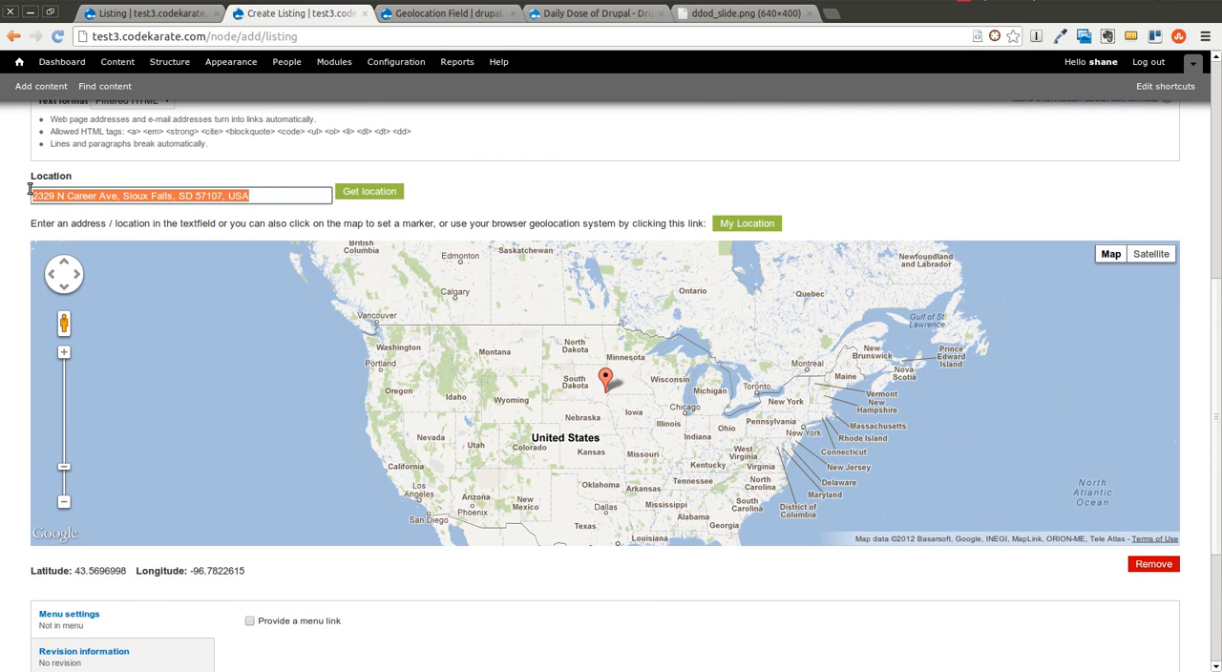
{"action": "left_click", "coordinate": [618, 194]}
{"action": "left_click_drag", "start_coordinate": [77, 570], "coordinate": [250, 574]}
{"action": "left_click", "coordinate": [251, 574]}
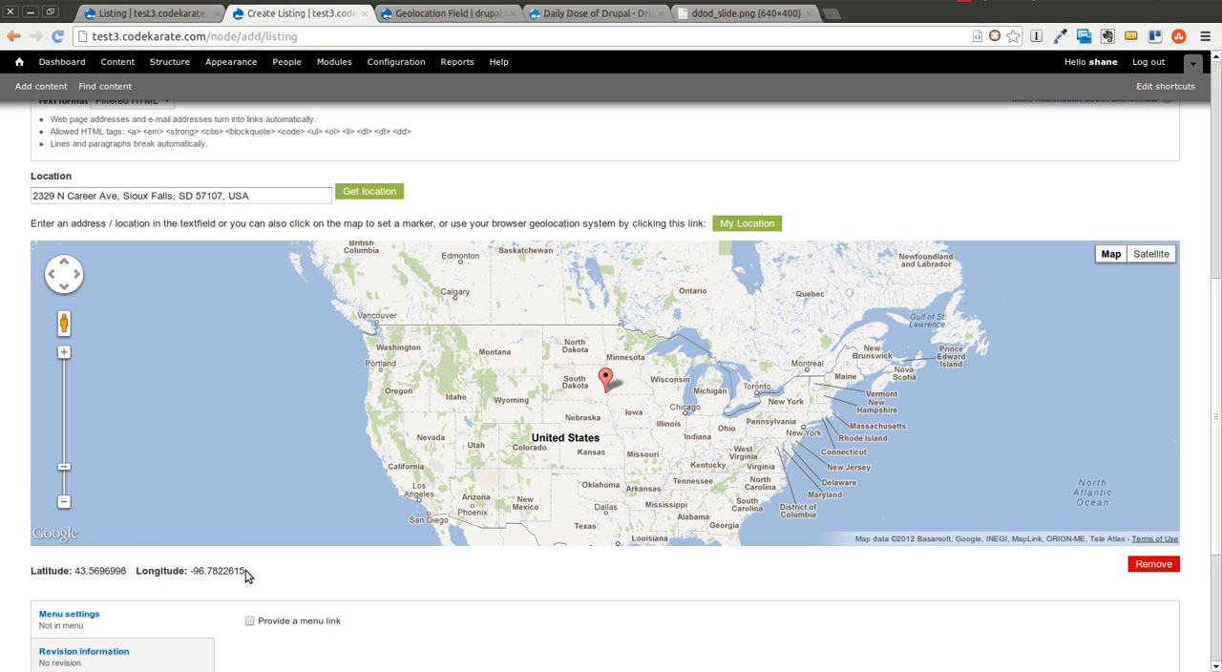
Step: Replace the Location address with "Portland, OR" and look it up on the map
{"action": "left_click_drag", "start_coordinate": [277, 195], "coordinate": [1, 183]}
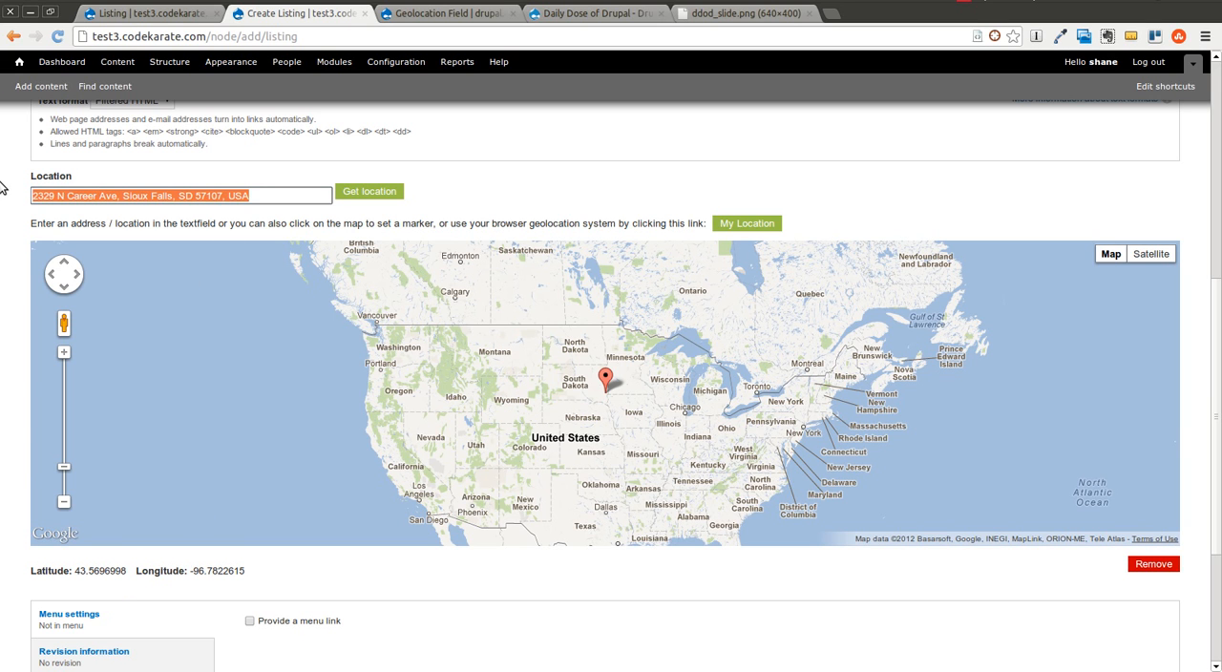
{"action": "type", "text": "Portland, OR"}
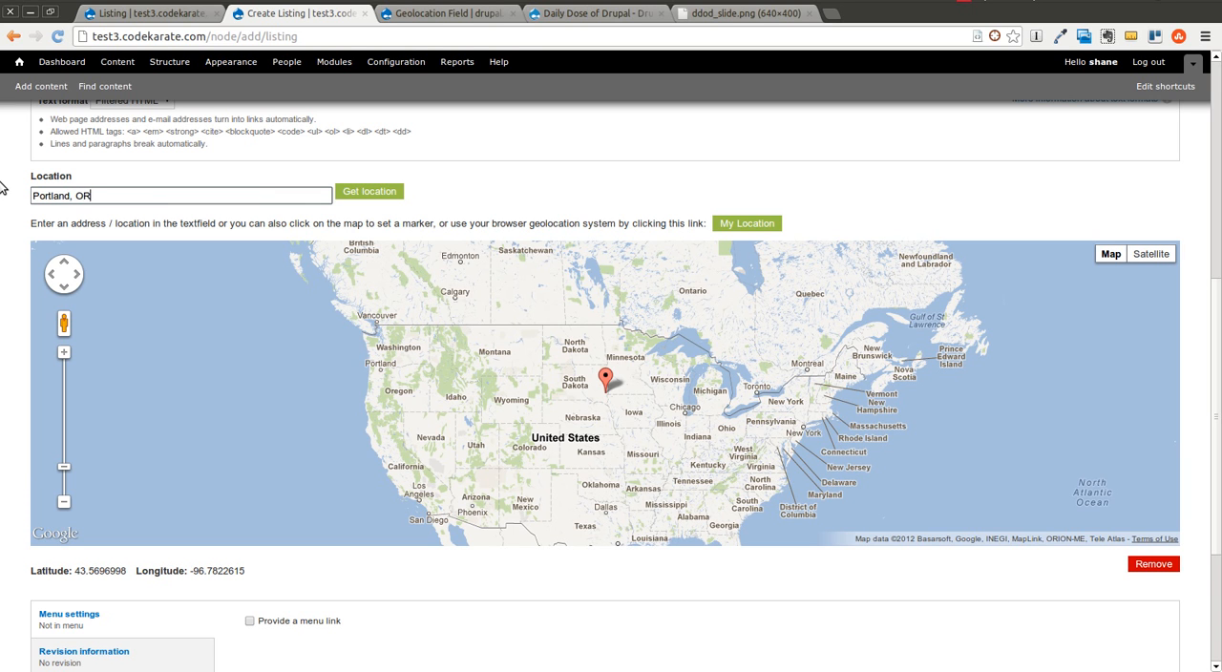
{"action": "left_click", "coordinate": [393, 198]}
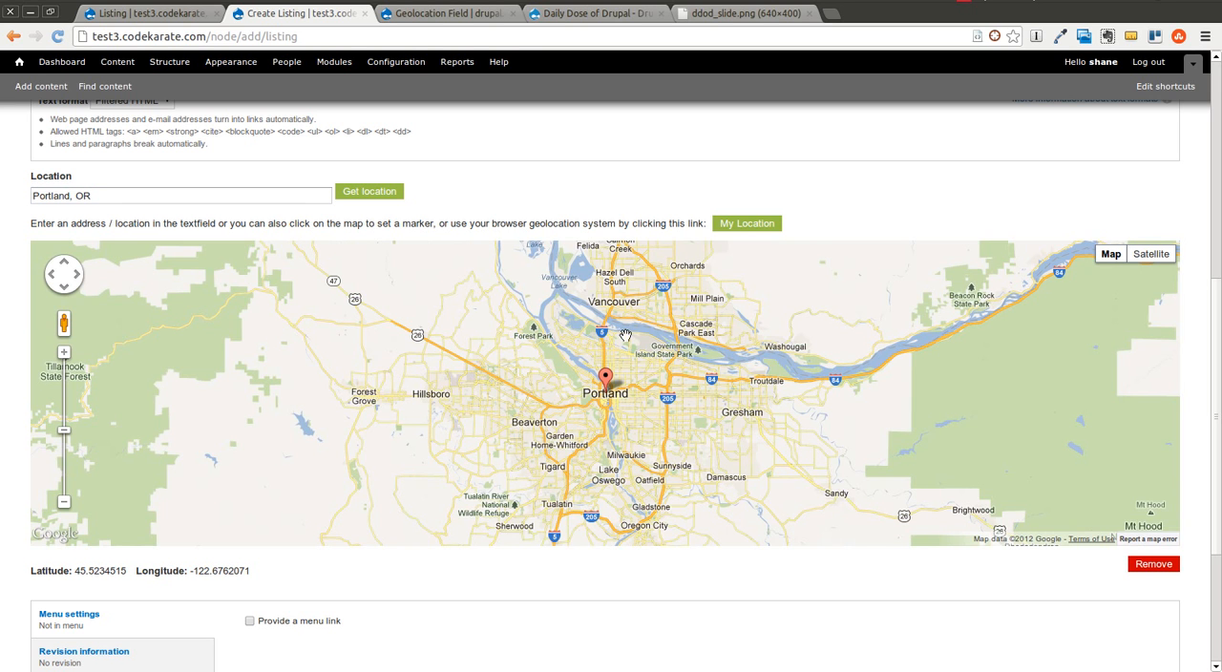
{"action": "left_click", "coordinate": [64, 503]}
{"action": "left_click", "coordinate": [64, 503]}
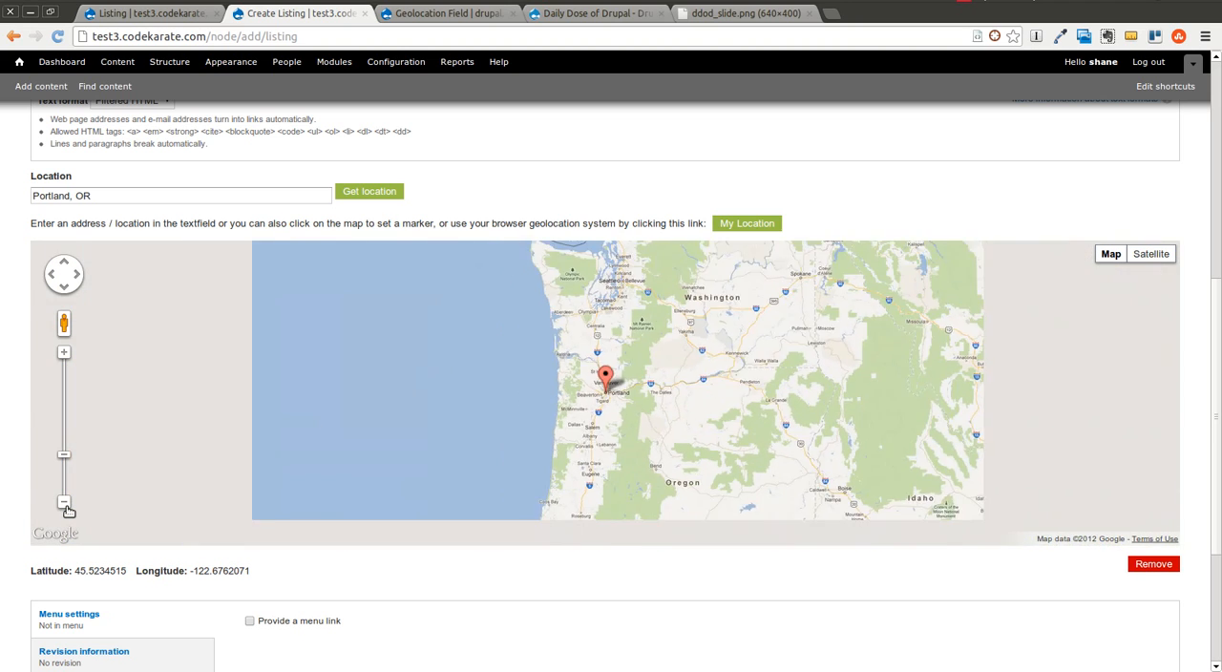
{"action": "left_click", "coordinate": [64, 504]}
{"action": "left_click", "coordinate": [64, 503]}
{"action": "left_click", "coordinate": [64, 503]}
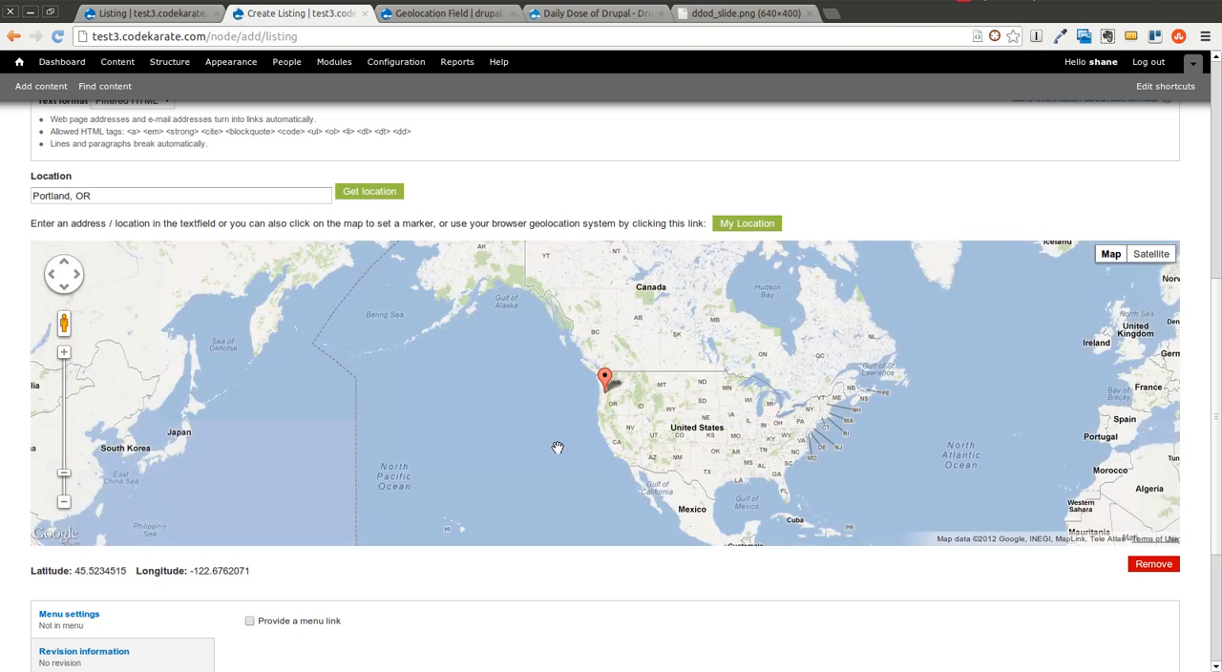
Step: Enter "Drupalcon Portland 2013" as the listing's title and leave the body empty
{"action": "scroll", "coordinate": [701, 197], "scroll_direction": "up", "scroll_amount": 3}
{"action": "scroll", "coordinate": [558, 249], "scroll_direction": "up", "scroll_amount": 2}
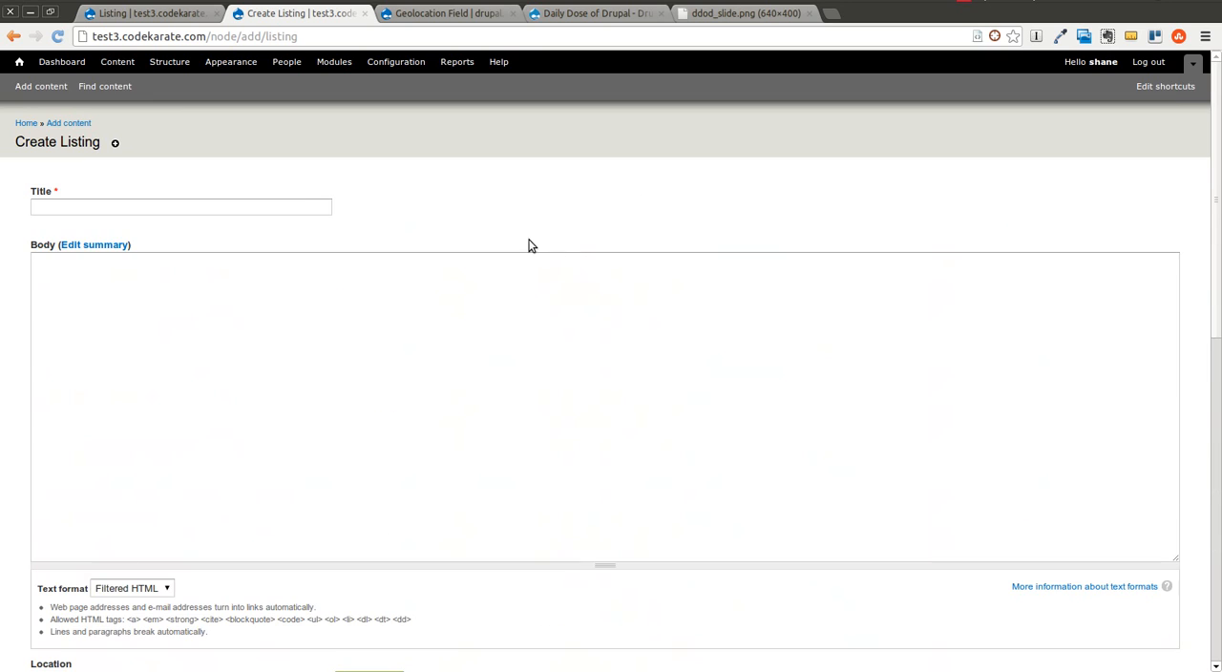
{"action": "left_click", "coordinate": [291, 209]}
{"action": "type", "text": "Drupalcon"}
{"action": "key", "text": "Down"}
{"action": "key", "text": "Tab"}
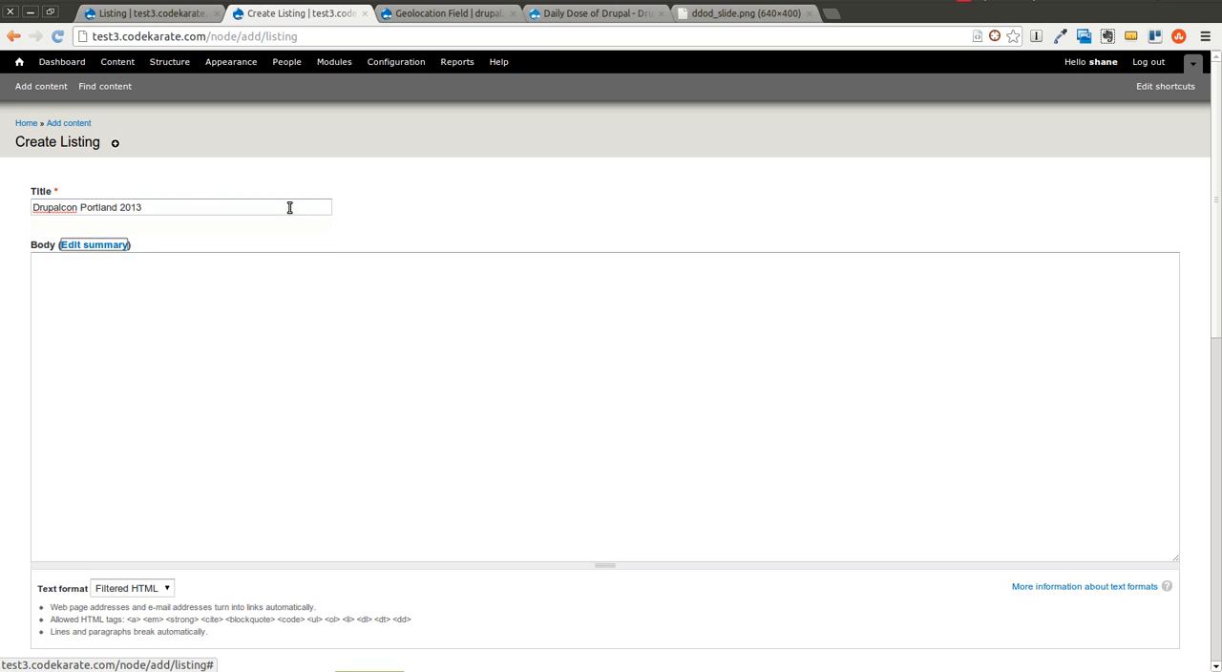
{"action": "left_click", "coordinate": [284, 339]}
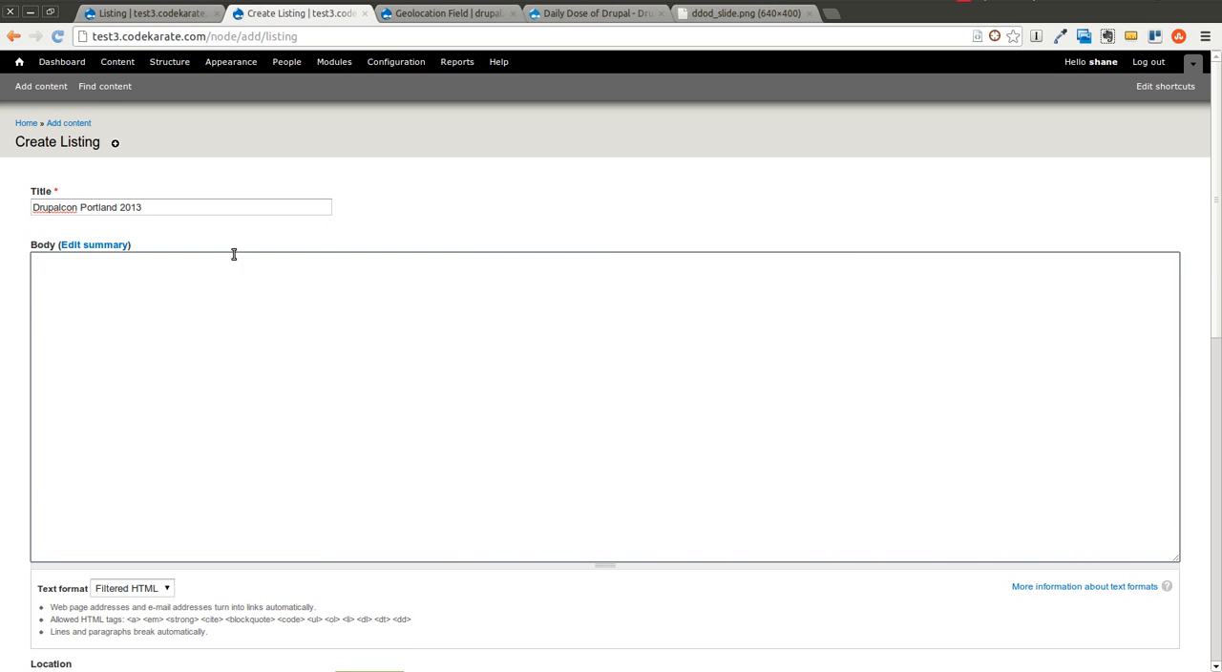
Step: Examine the Portland marker on the Location map in relation to the rest of the United States
{"action": "scroll", "coordinate": [281, 287], "scroll_direction": "down", "scroll_amount": 10}
{"action": "left_click_drag", "start_coordinate": [691, 412], "coordinate": [495, 349]}
{"action": "mouse_move", "coordinate": [718, 384]}
{"action": "left_mouse_down"}
{"action": "mouse_move", "coordinate": [500, 279]}
{"action": "mouse_move", "coordinate": [678, 396]}
{"action": "mouse_move", "coordinate": [958, 446]}
{"action": "mouse_move", "coordinate": [699, 408]}
{"action": "left_mouse_up"}
{"action": "mouse_move", "coordinate": [961, 416]}
{"action": "left_mouse_down"}
{"action": "mouse_move", "coordinate": [382, 411]}
{"action": "mouse_move", "coordinate": [936, 410]}
{"action": "left_mouse_up"}
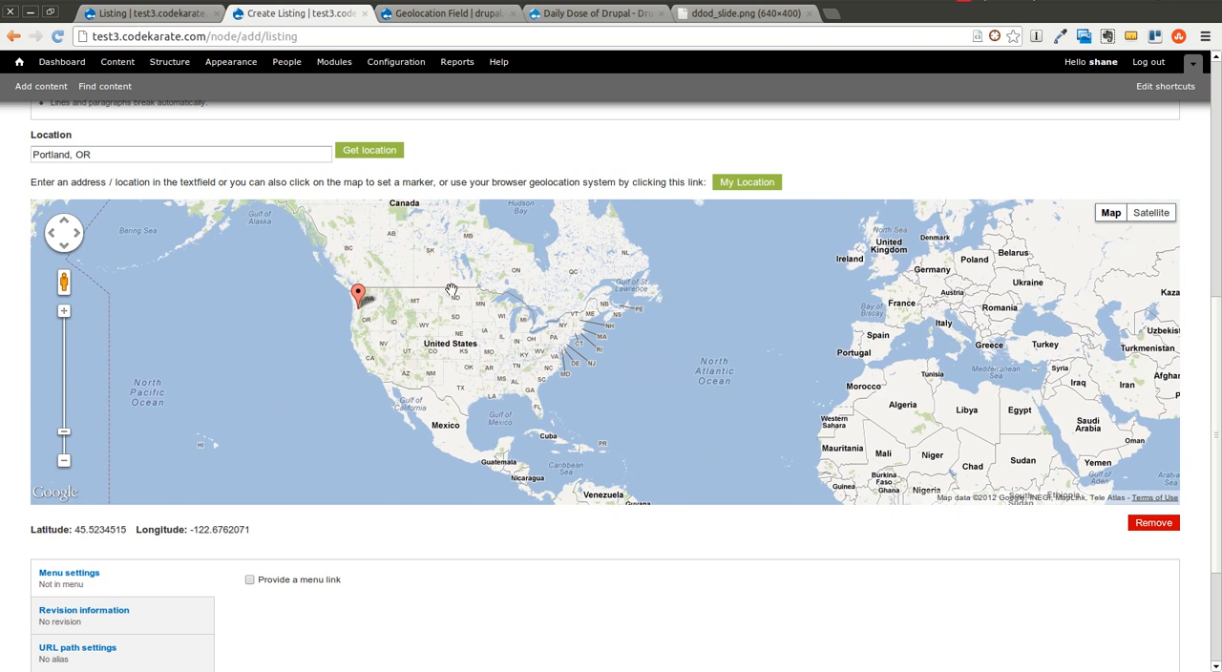
{"action": "scroll", "coordinate": [444, 346], "scroll_direction": "up", "scroll_amount": 1}
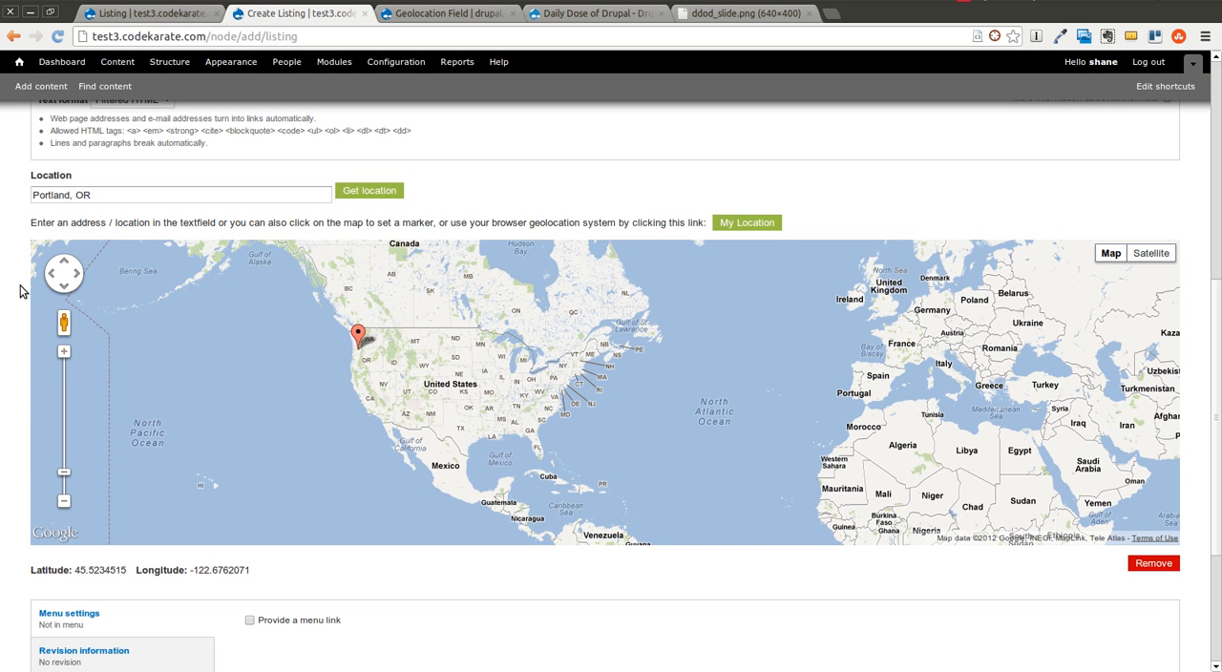
{"action": "left_click", "coordinate": [64, 352]}
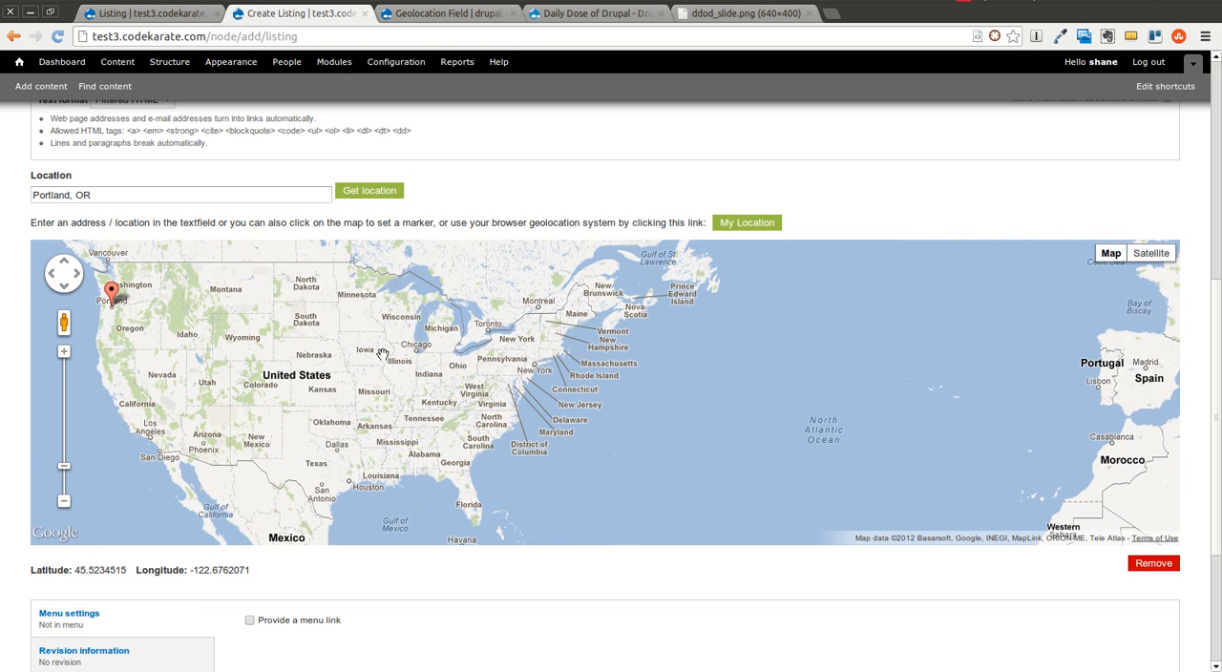
{"action": "left_click_drag", "start_coordinate": [318, 373], "coordinate": [427, 386]}
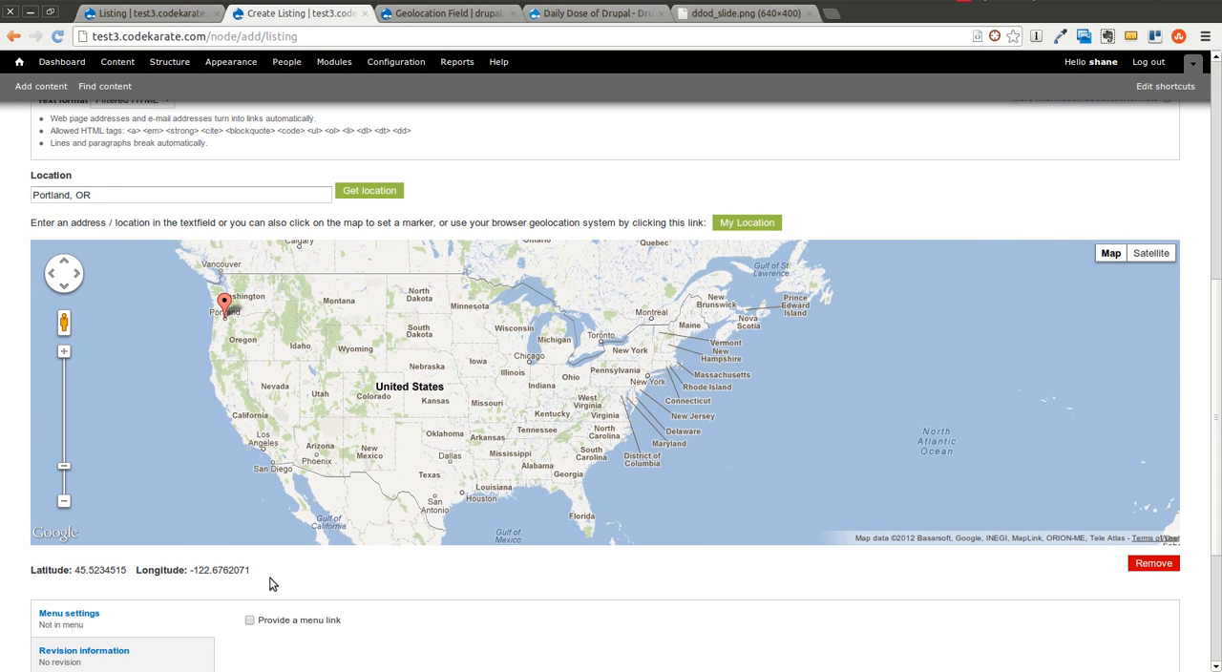
Step: Save the new listing and review the Location coordinates on its published page
{"action": "scroll", "coordinate": [14, 490], "scroll_direction": "down", "scroll_amount": 3}
{"action": "left_click", "coordinate": [50, 616]}
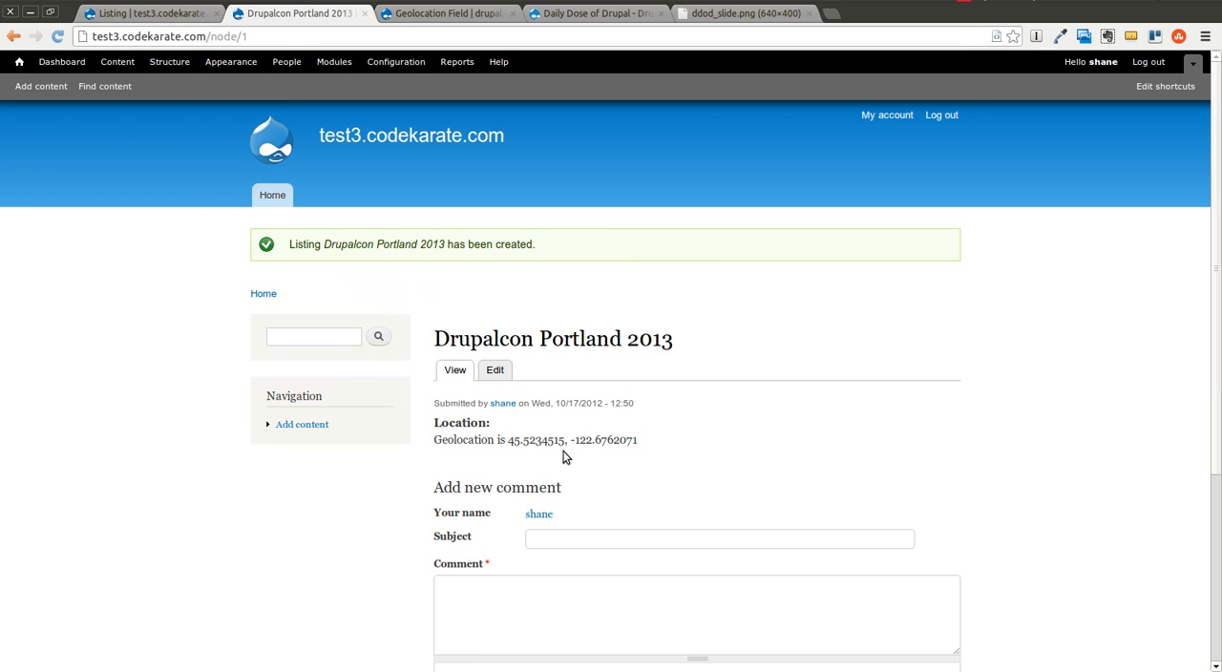
{"action": "left_click_drag", "start_coordinate": [655, 452], "coordinate": [509, 441]}
{"action": "left_click", "coordinate": [505, 466]}
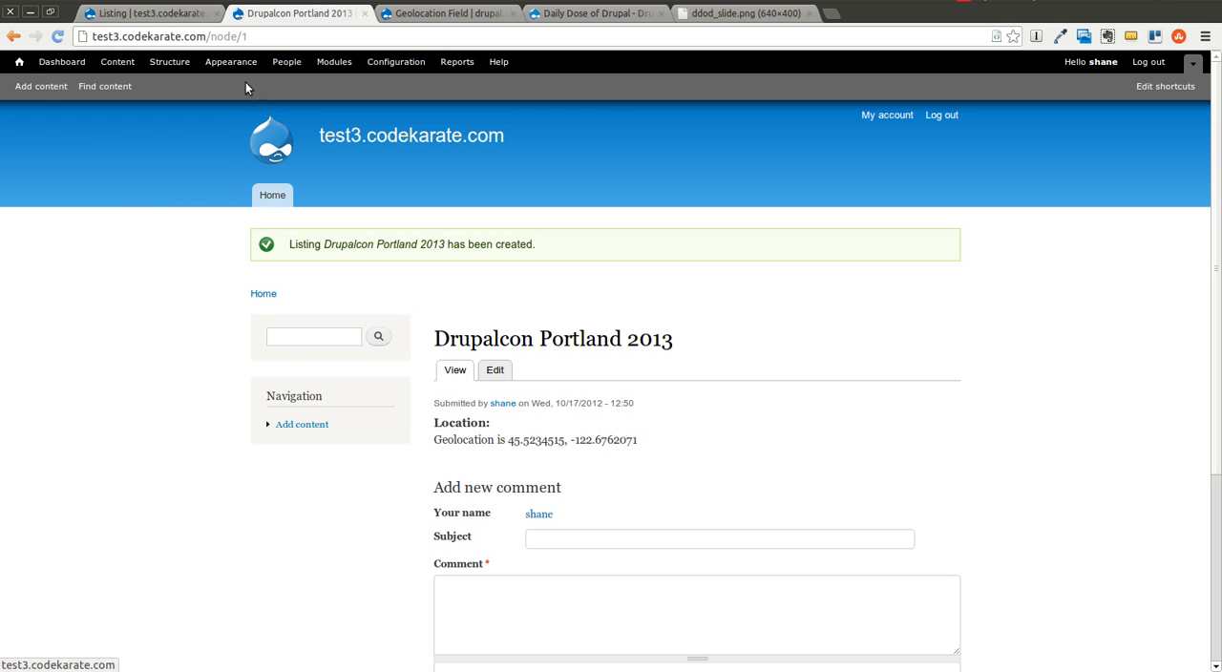
Step: Set the Listing content type's Location display format to HTML5 Map image, save it, and reload the Drupalcon Portland 2013 page
{"action": "left_click", "coordinate": [153, 13]}
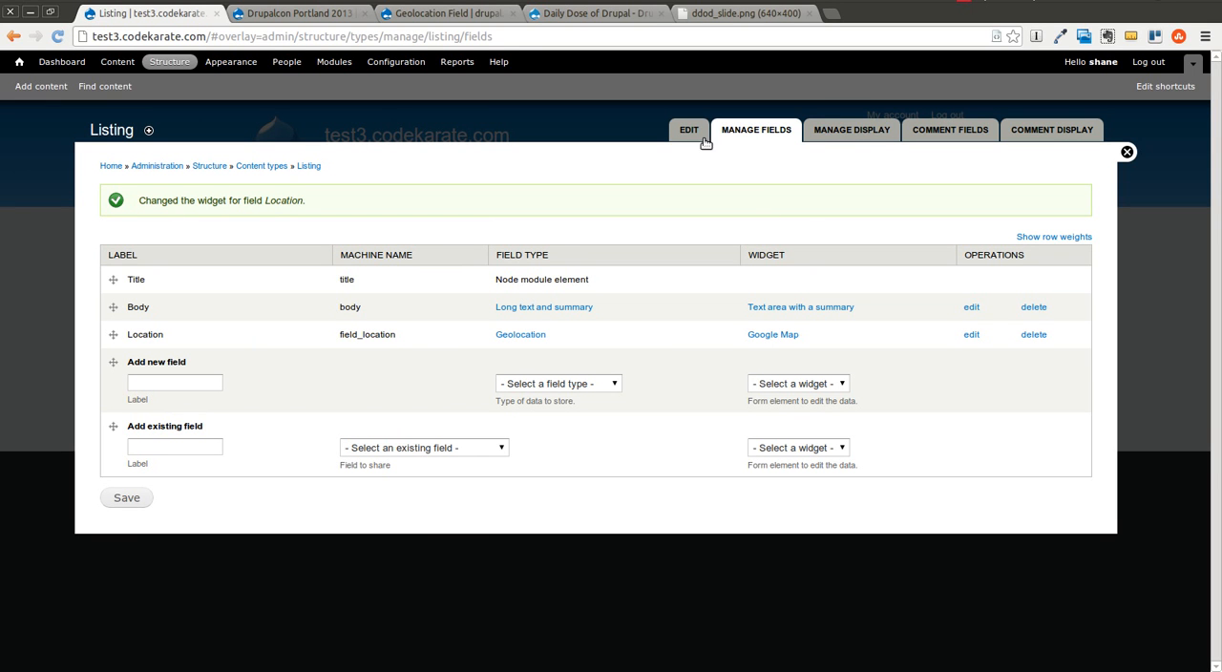
{"action": "left_click", "coordinate": [860, 134]}
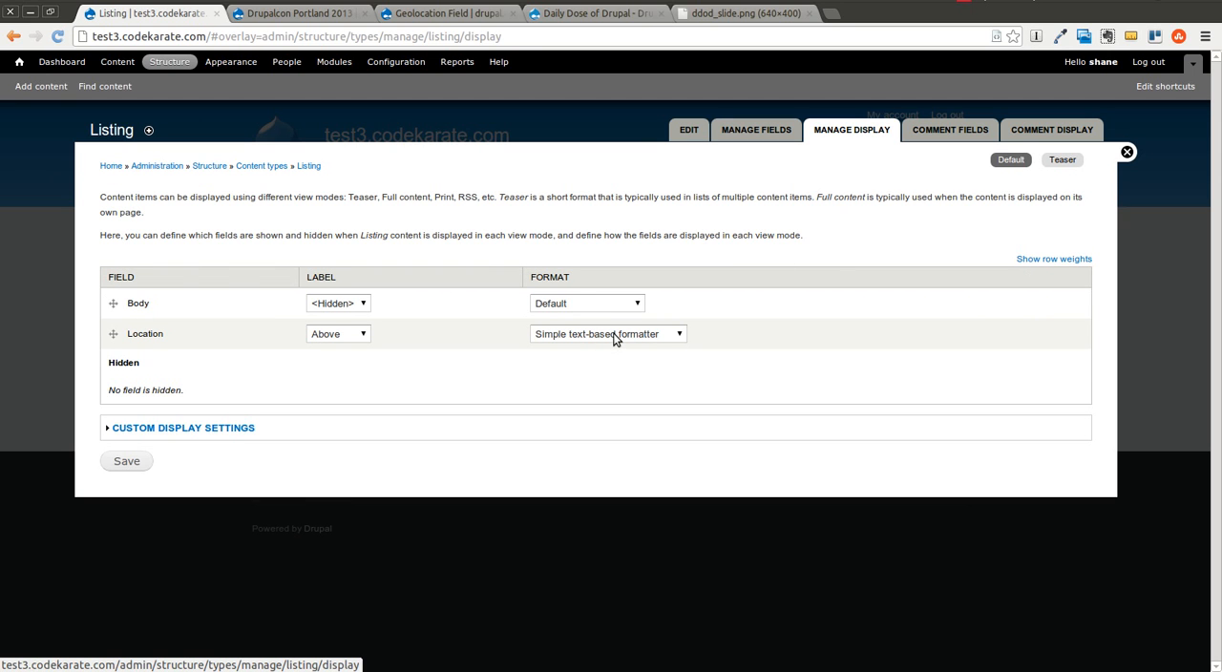
{"action": "left_click", "coordinate": [666, 336]}
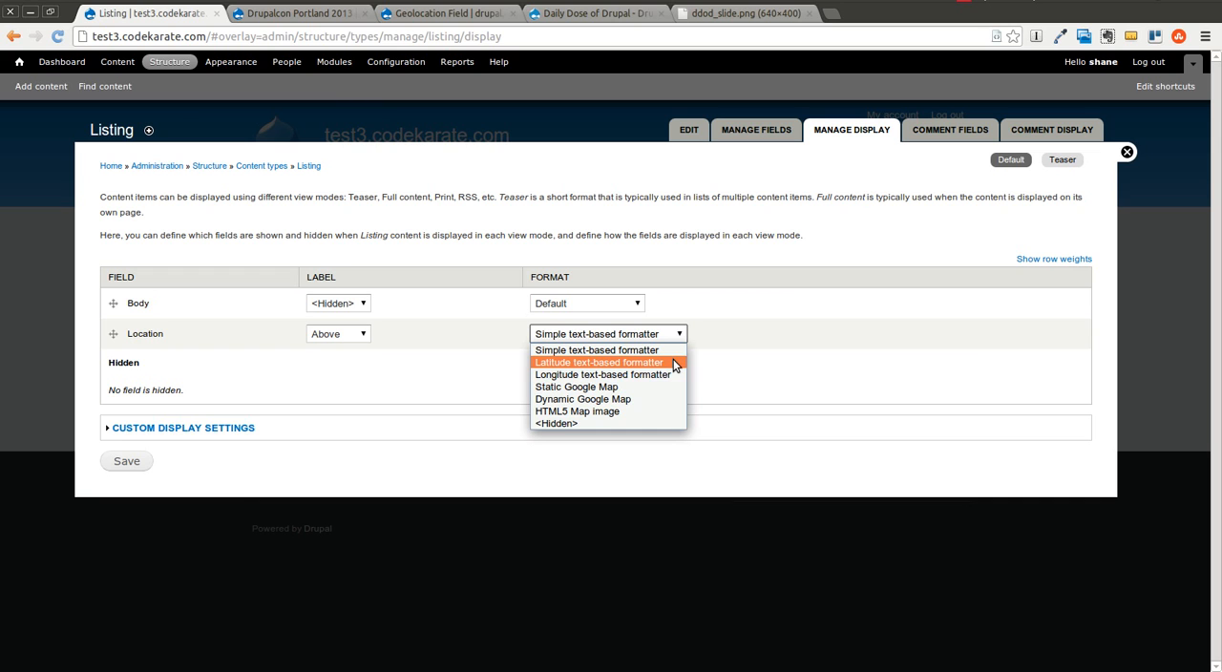
{"action": "left_click", "coordinate": [645, 412]}
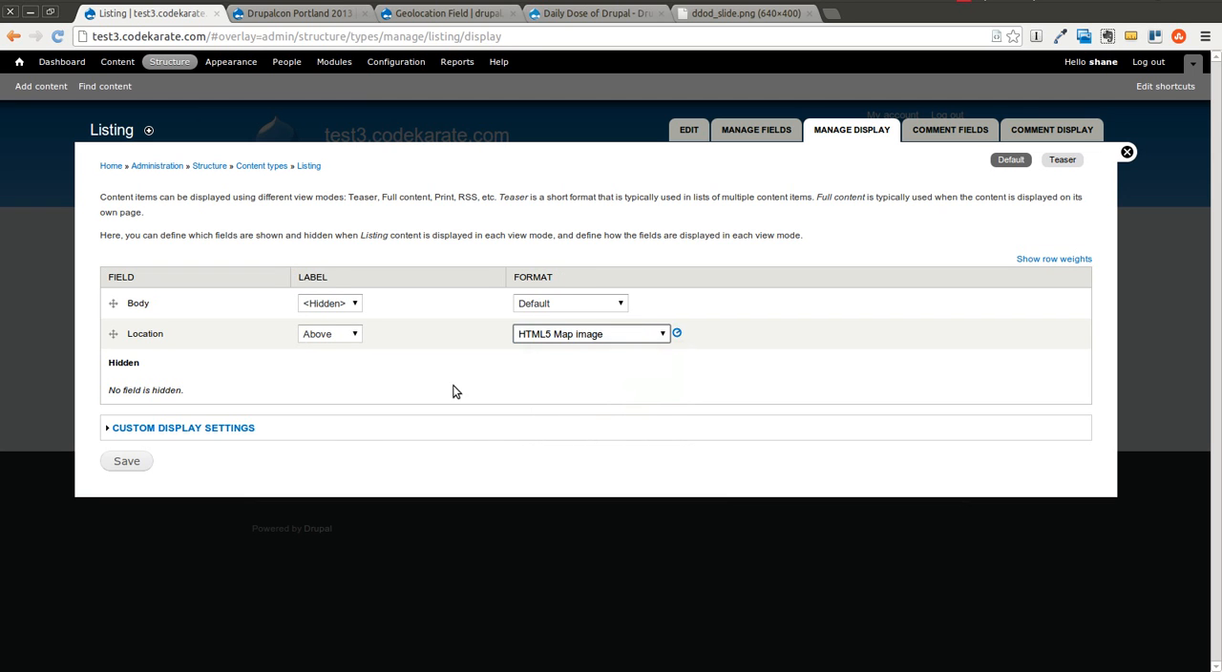
{"action": "left_click", "coordinate": [133, 462]}
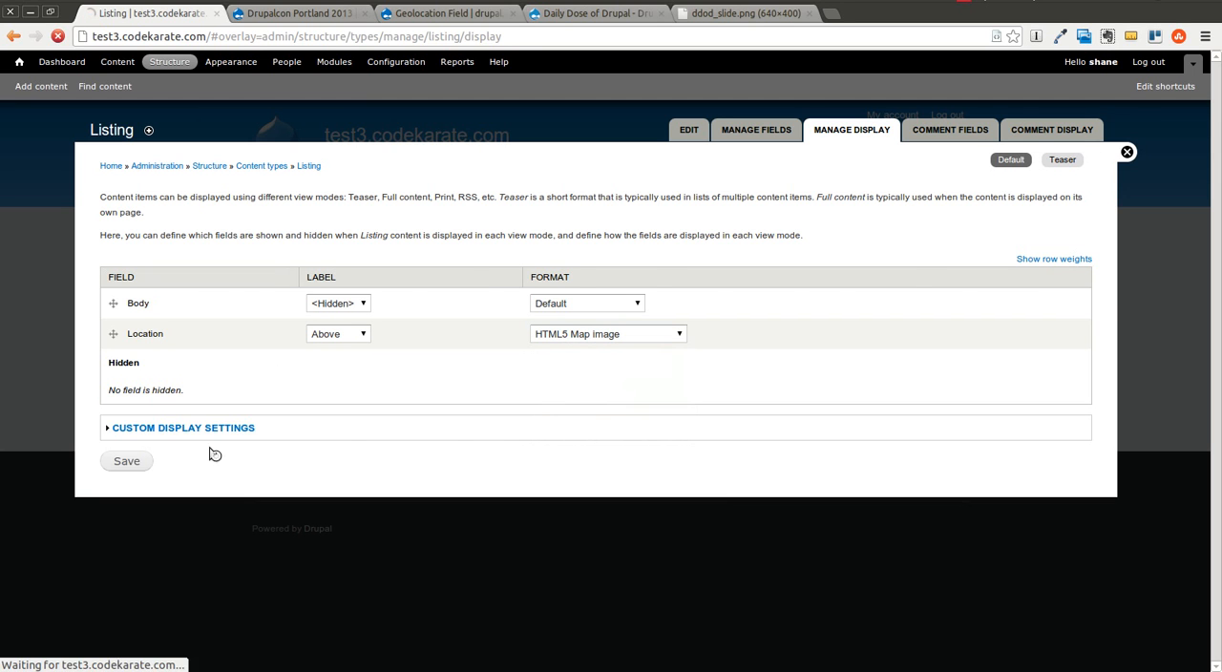
{"action": "left_click", "coordinate": [304, 13]}
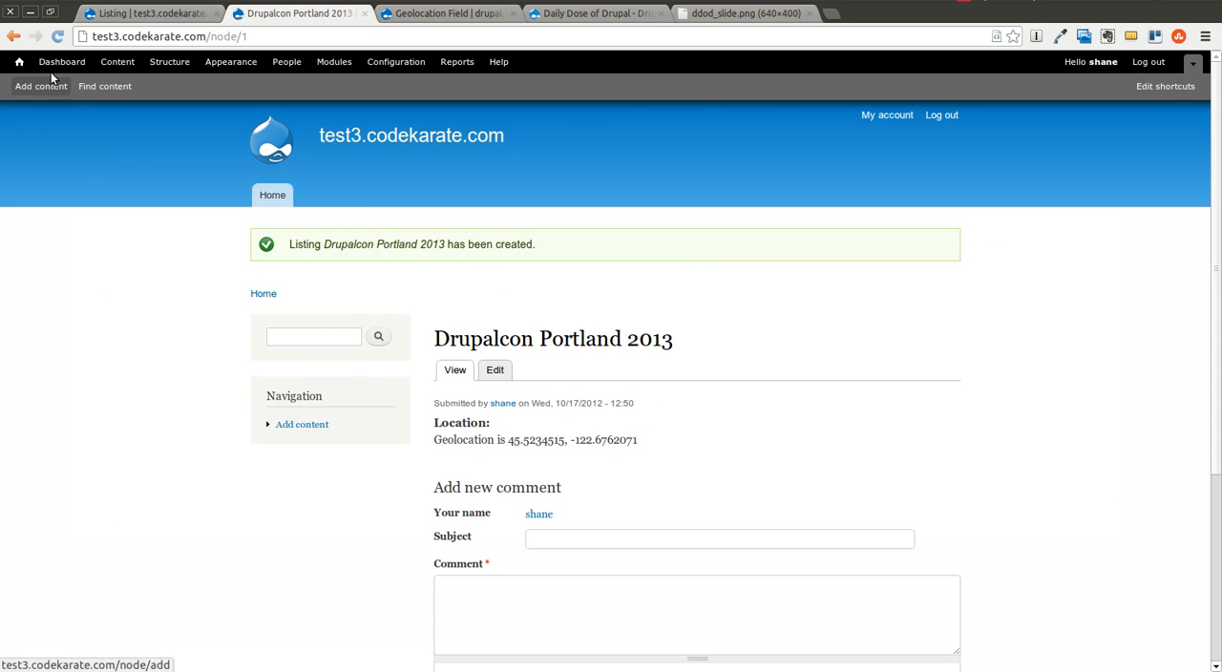
{"action": "left_click", "coordinate": [57, 36]}
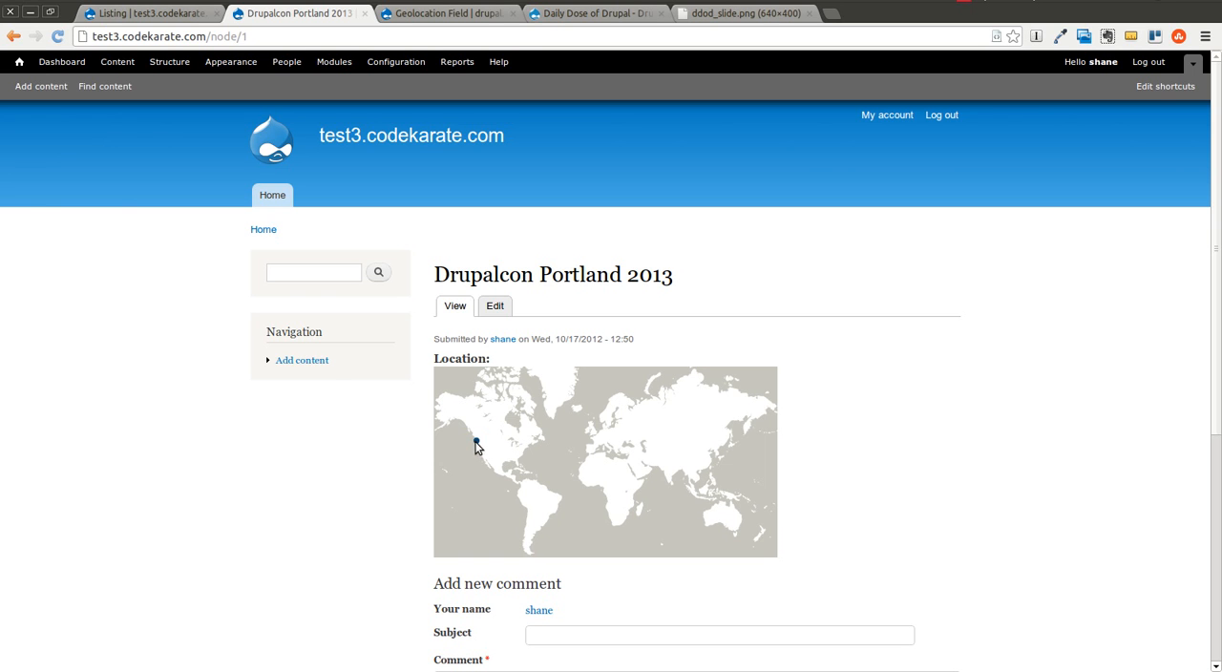
Step: Change the Location display format to Static Google Map and open its format settings
{"action": "left_click", "coordinate": [151, 12]}
{"action": "left_click", "coordinate": [633, 375]}
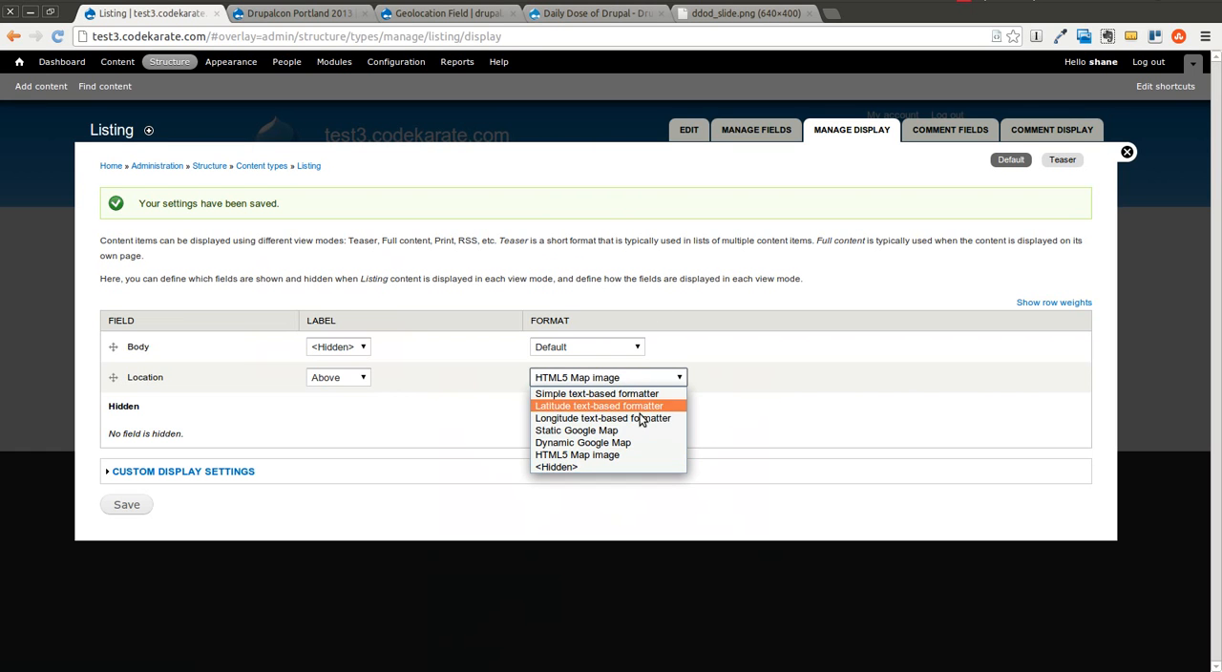
{"action": "left_click", "coordinate": [632, 430]}
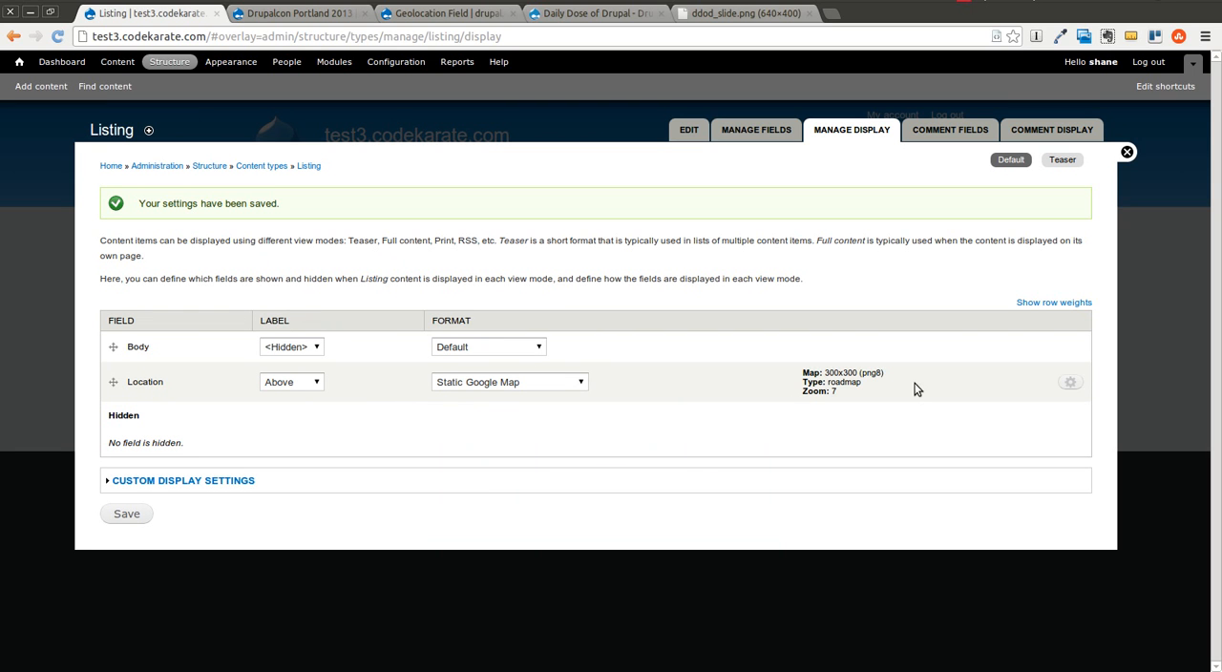
{"action": "left_click", "coordinate": [1070, 384]}
{"action": "scroll", "coordinate": [320, 309], "scroll_direction": "down", "scroll_amount": 3}
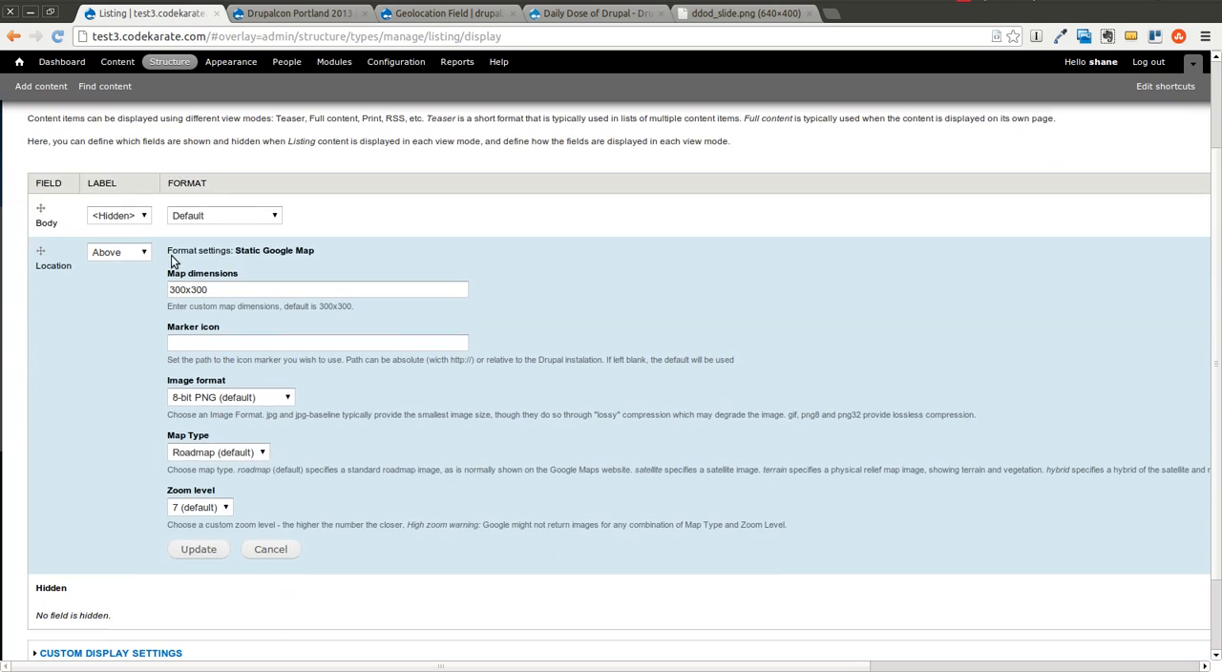
Step: Examine the static map's dimensions, marker icon, image format, map type and zoom level options without changing them
{"action": "left_click_drag", "start_coordinate": [221, 290], "coordinate": [171, 289]}
{"action": "left_click", "coordinate": [239, 344]}
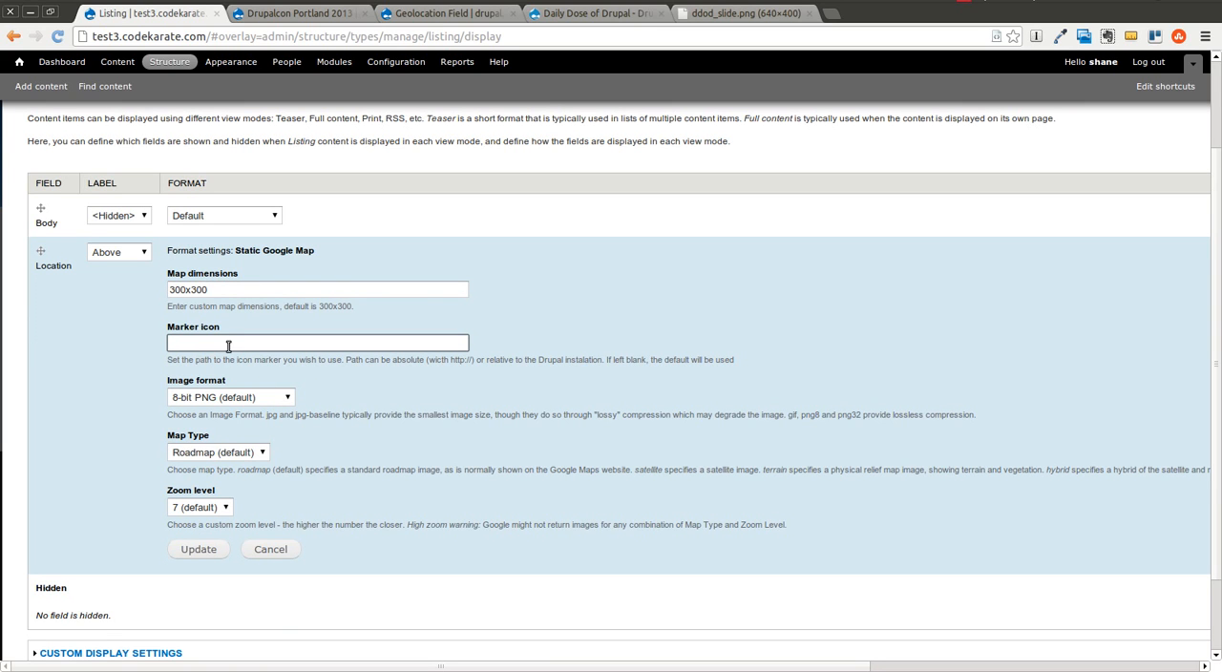
{"action": "left_click", "coordinate": [266, 397]}
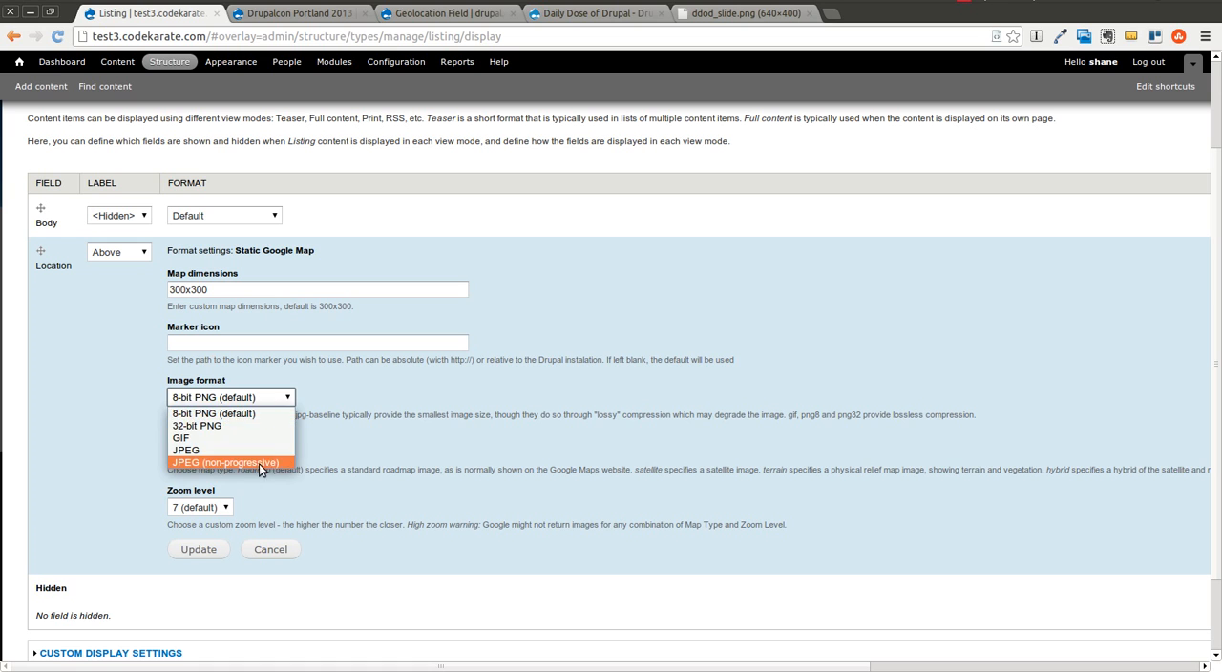
{"action": "left_click", "coordinate": [372, 445]}
{"action": "left_click", "coordinate": [242, 455]}
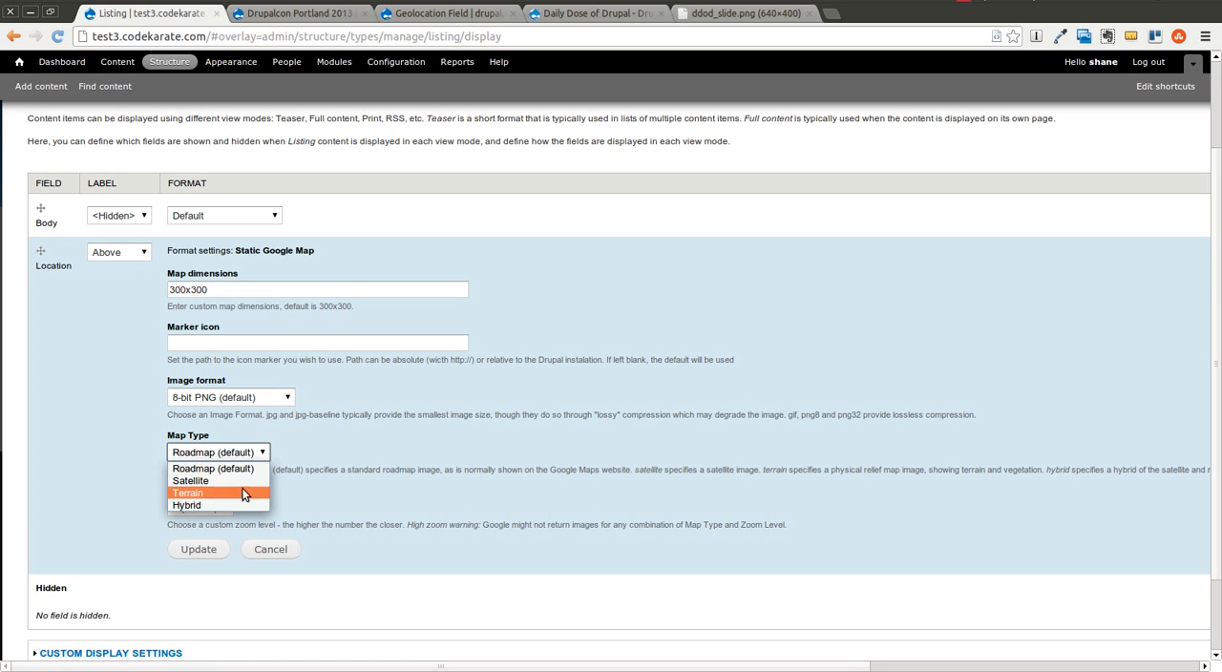
{"action": "left_click", "coordinate": [362, 485]}
{"action": "left_click", "coordinate": [219, 510]}
{"action": "left_click", "coordinate": [309, 503]}
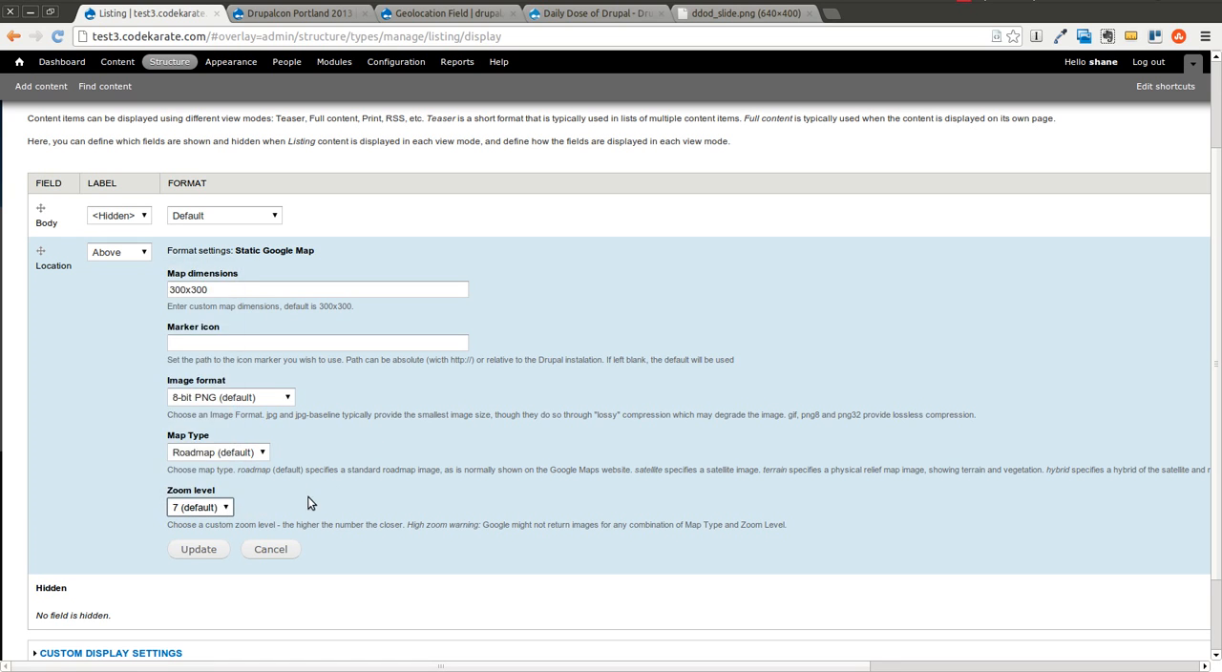
Step: Apply the static map settings, save the display configuration, and view the reloaded Drupalcon Portland 2013 page
{"action": "left_click", "coordinate": [199, 551]}
{"action": "left_click", "coordinate": [126, 514]}
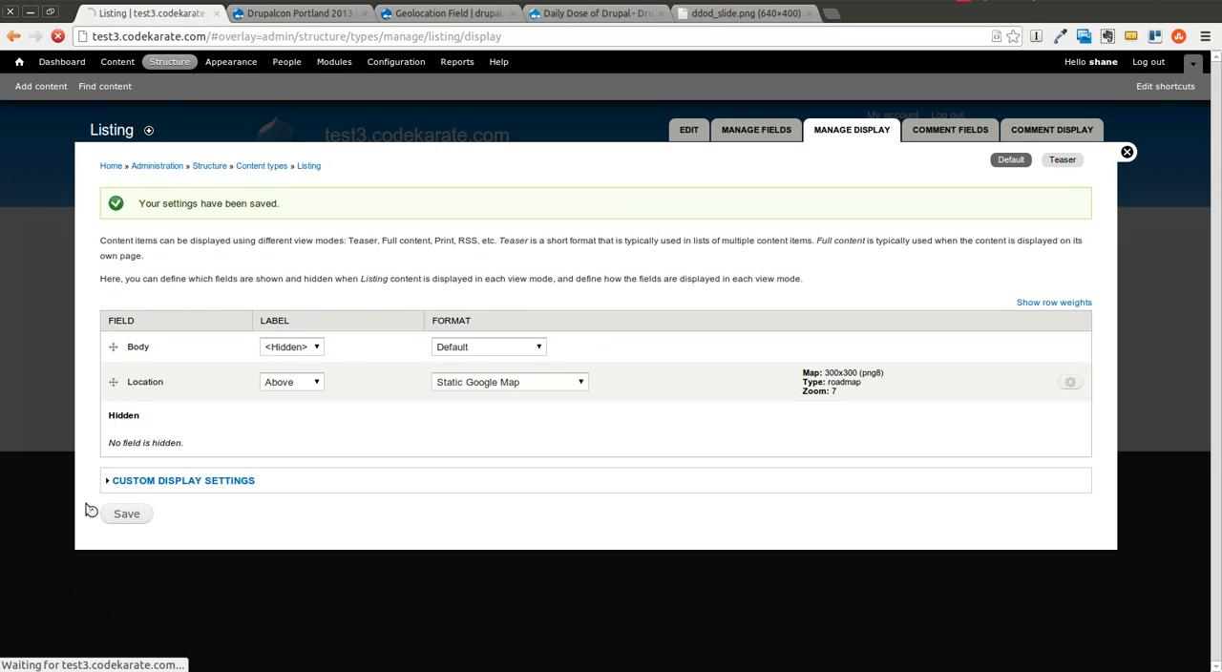
{"action": "left_click", "coordinate": [252, 15]}
{"action": "left_click", "coordinate": [56, 36]}
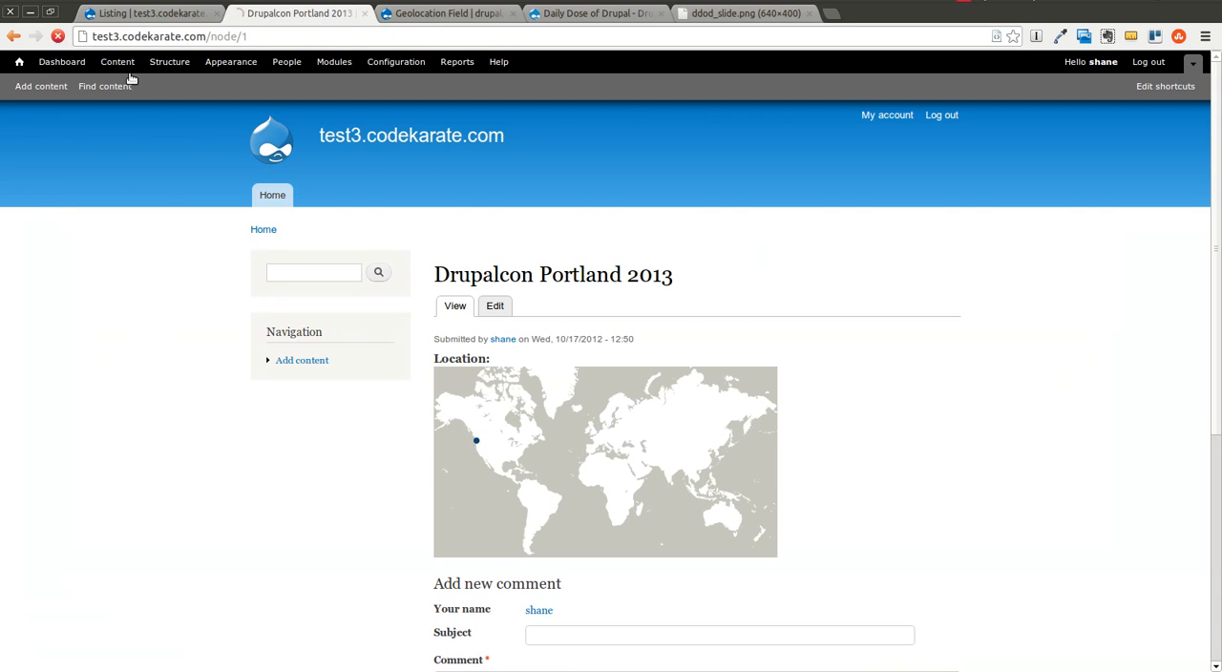
{"action": "scroll", "coordinate": [808, 415], "scroll_direction": "down", "scroll_amount": 3}
{"action": "left_click_drag", "start_coordinate": [564, 423], "coordinate": [584, 433]}
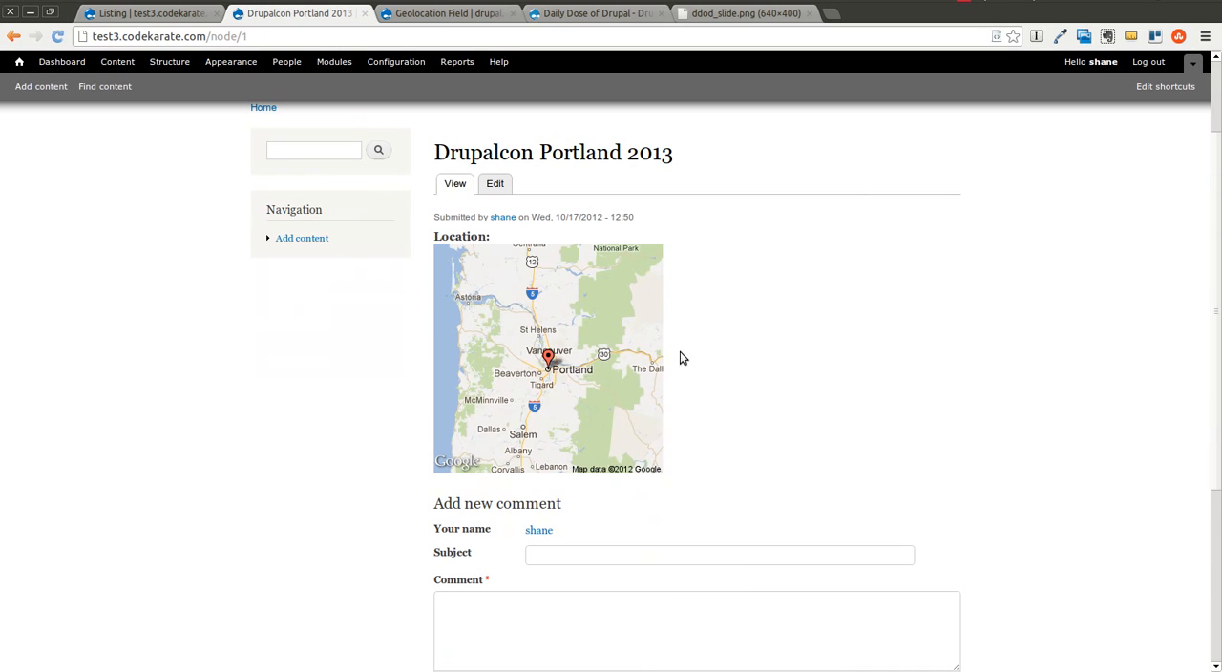
Step: Switch the Location display format to Dynamic Google Map with zoom level 4 and save the display settings
{"action": "left_click", "coordinate": [138, 15]}
{"action": "left_click", "coordinate": [462, 381]}
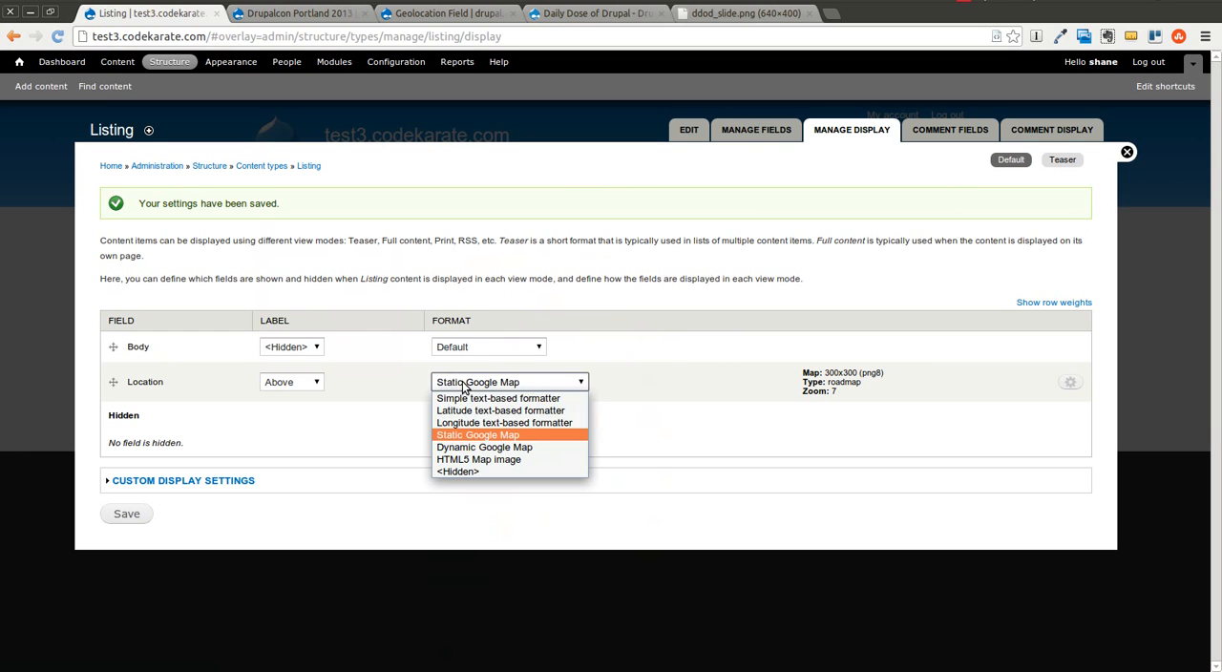
{"action": "left_click", "coordinate": [516, 449]}
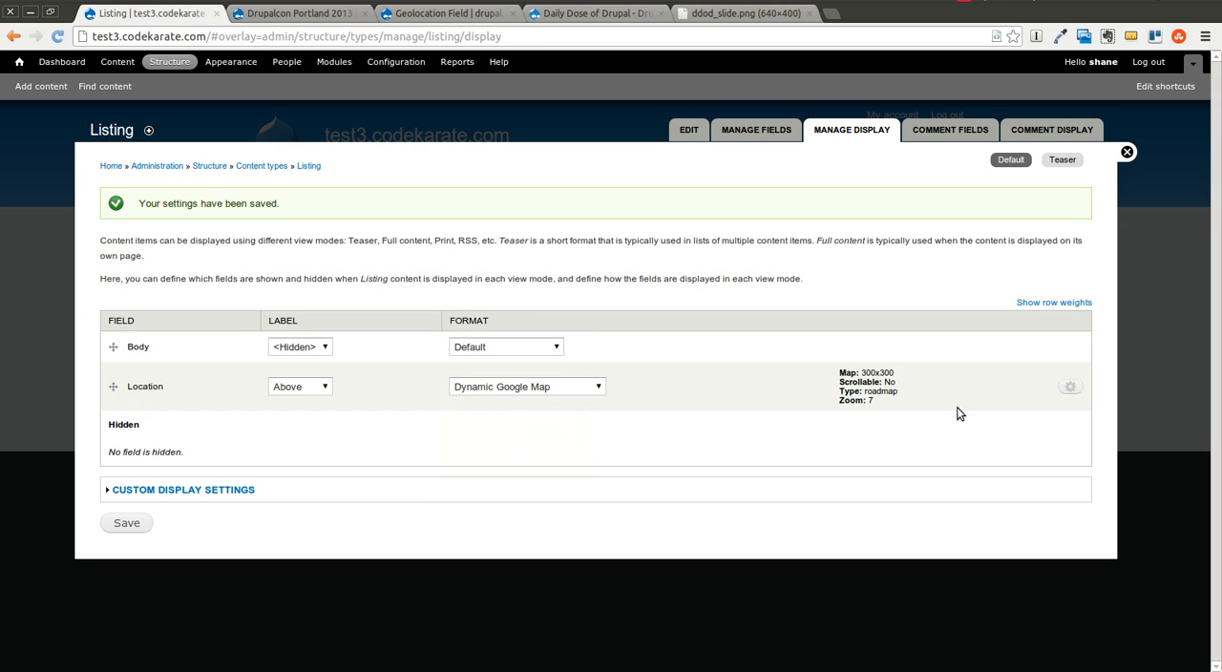
{"action": "left_click", "coordinate": [1071, 387]}
{"action": "scroll", "coordinate": [265, 482], "scroll_direction": "down", "scroll_amount": 2}
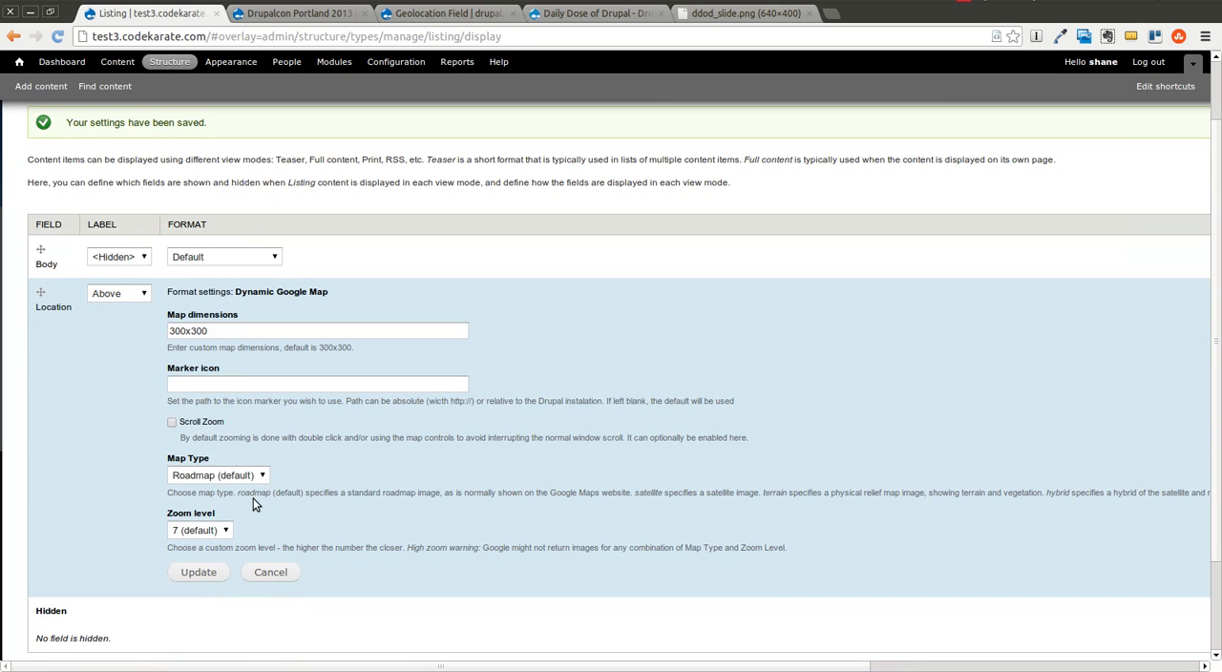
{"action": "left_click", "coordinate": [206, 531]}
{"action": "left_click", "coordinate": [196, 334]}
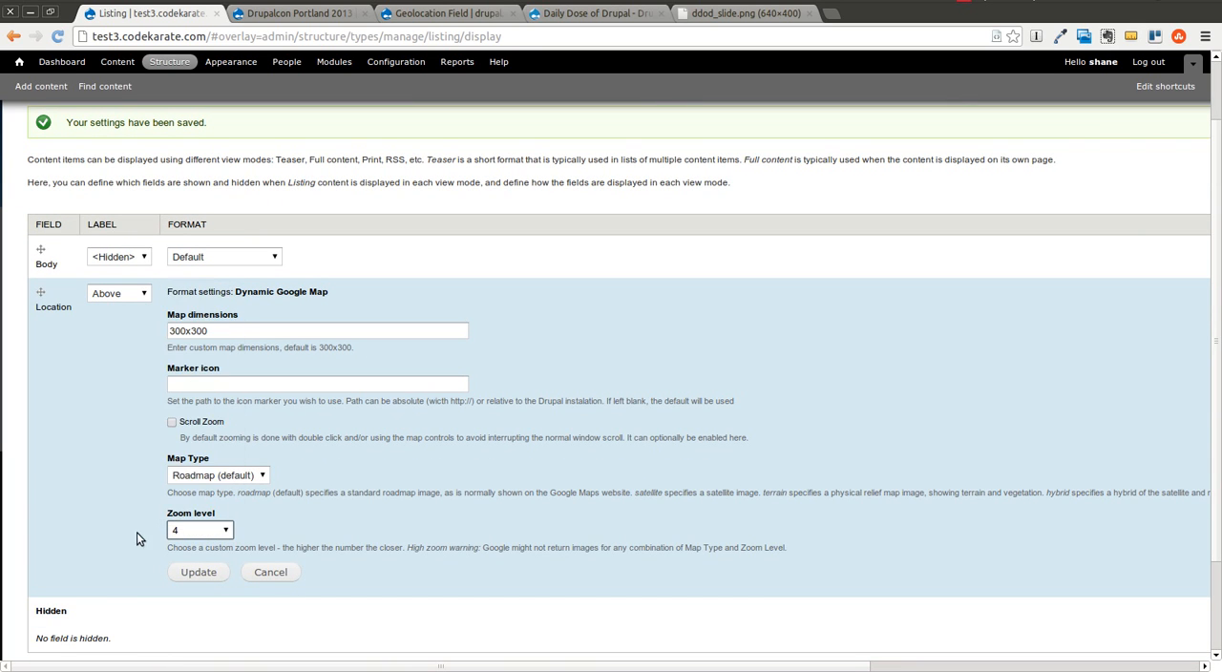
{"action": "left_click", "coordinate": [187, 576]}
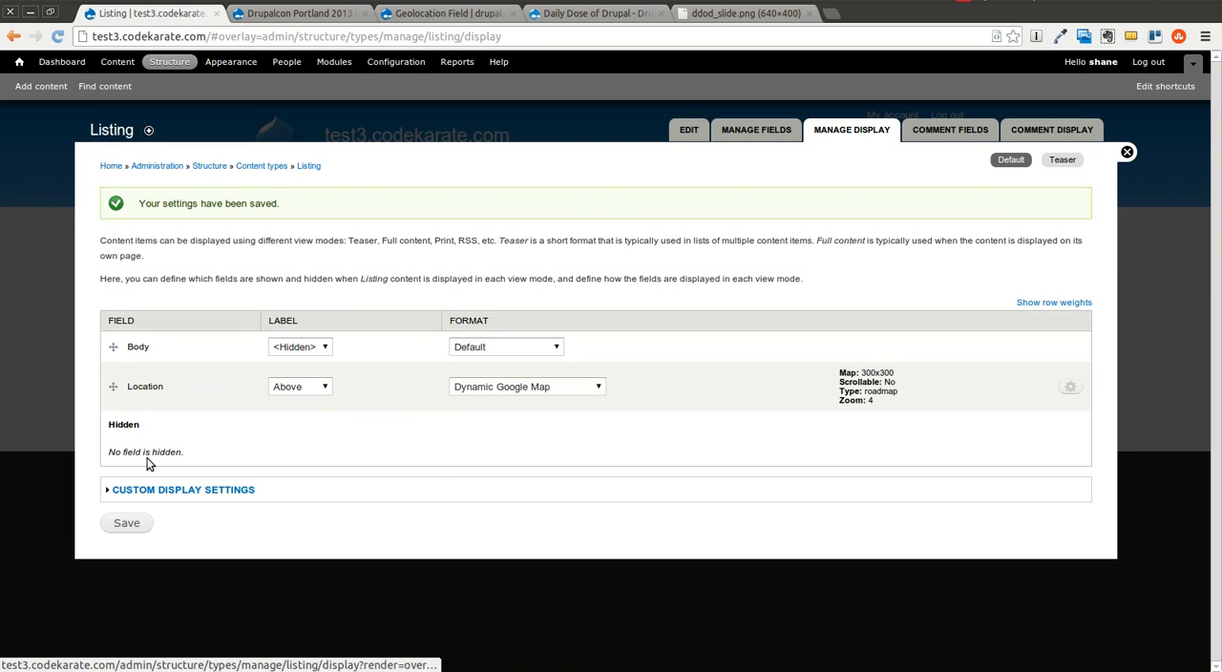
{"action": "left_click", "coordinate": [147, 528]}
Step: Reload the Drupalcon Portland 2013 page and explore its dynamic map by zooming, panning and switching to Satellite imagery
{"action": "left_click", "coordinate": [243, 14]}
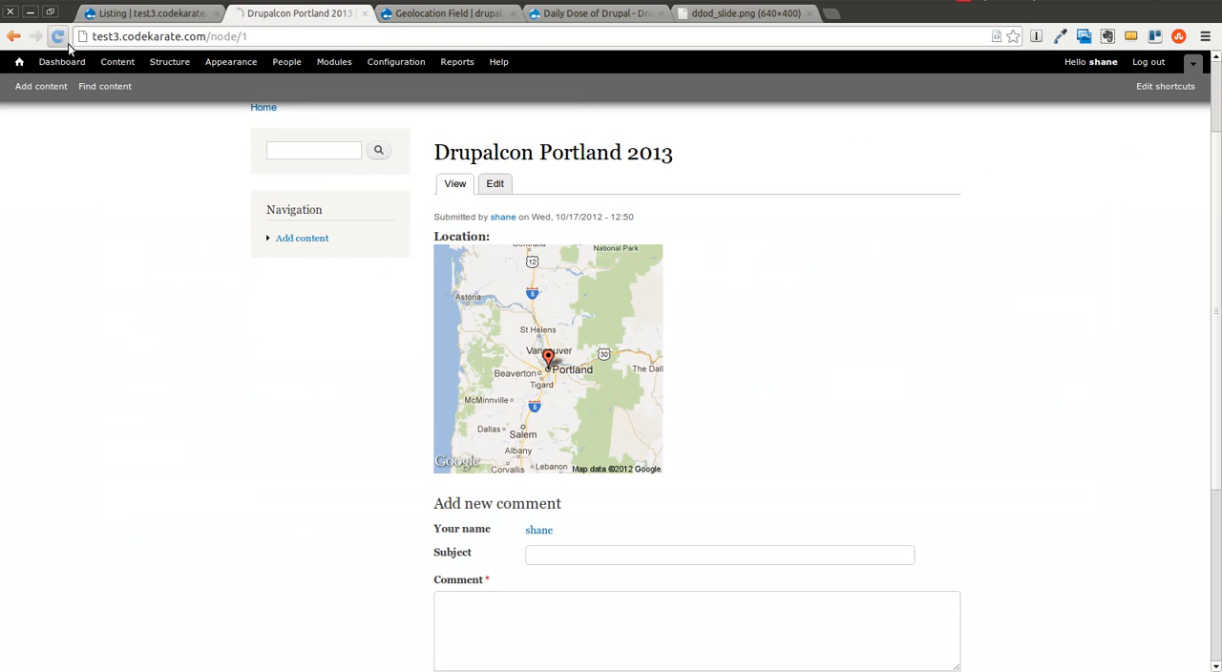
{"action": "left_click", "coordinate": [58, 36]}
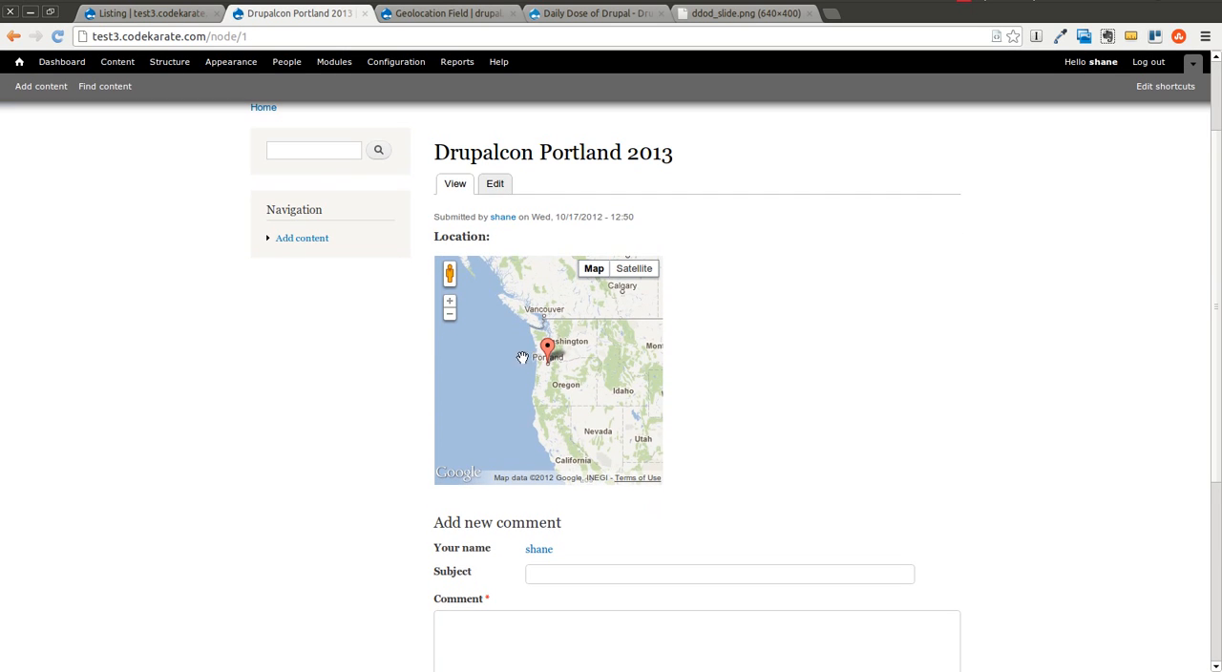
{"action": "left_click", "coordinate": [450, 301]}
{"action": "left_click", "coordinate": [450, 302]}
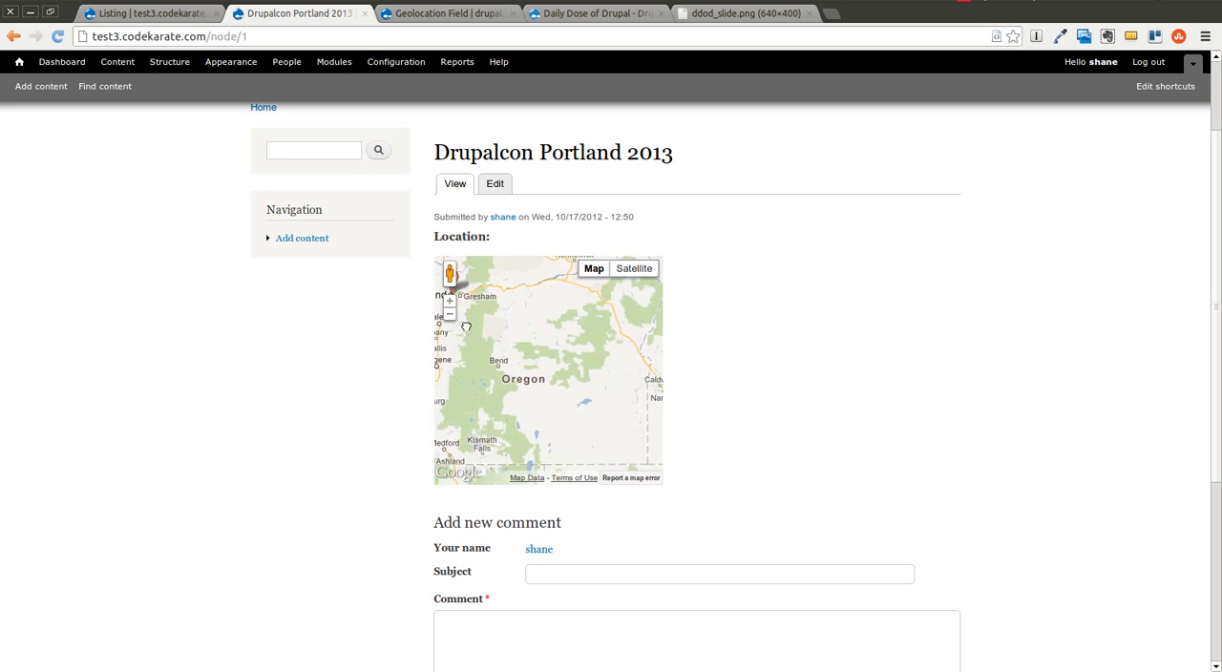
{"action": "left_click", "coordinate": [634, 268]}
{"action": "mouse_move", "coordinate": [601, 428]}
{"action": "left_mouse_down"}
{"action": "mouse_move", "coordinate": [521, 365]}
{"action": "mouse_move", "coordinate": [587, 401]}
{"action": "left_mouse_up"}
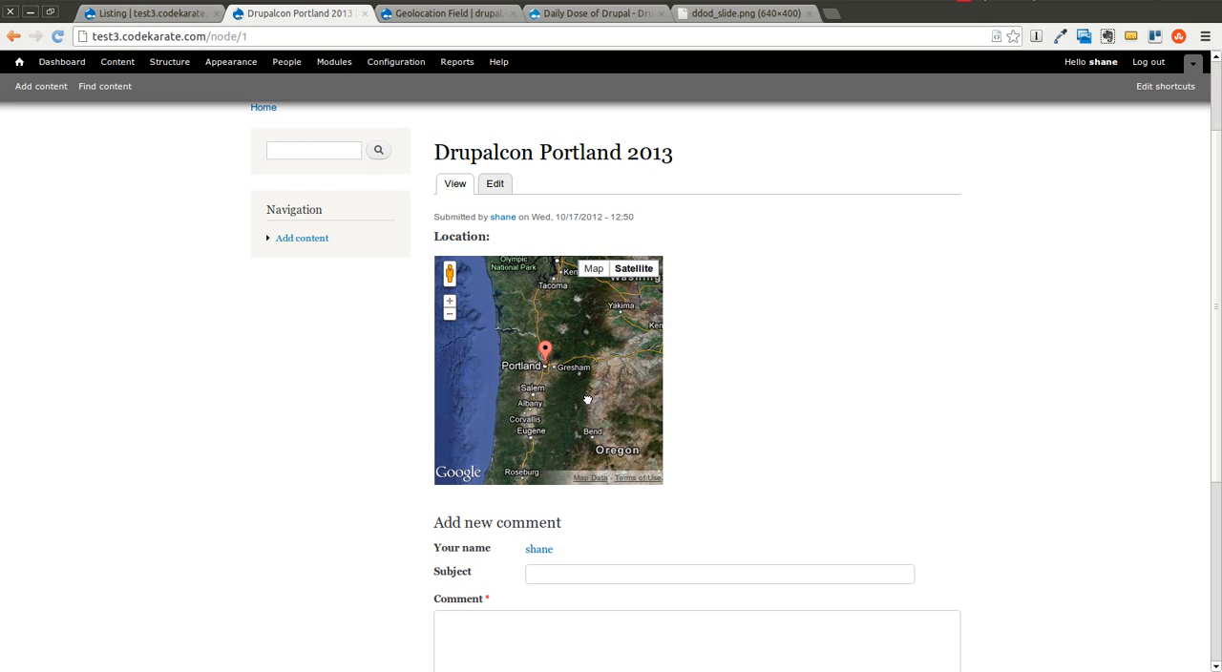
{"action": "left_click", "coordinate": [450, 316]}
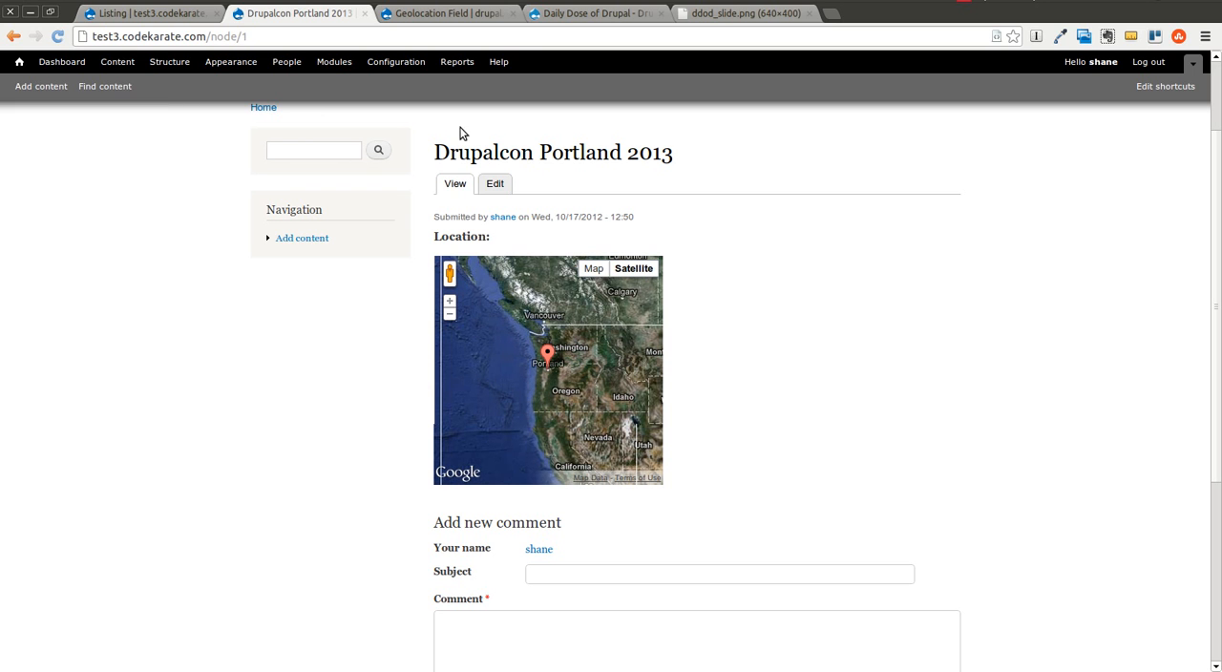
Step: Return to the Geolocation Field project page on drupal.org
{"action": "left_click", "coordinate": [405, 16]}
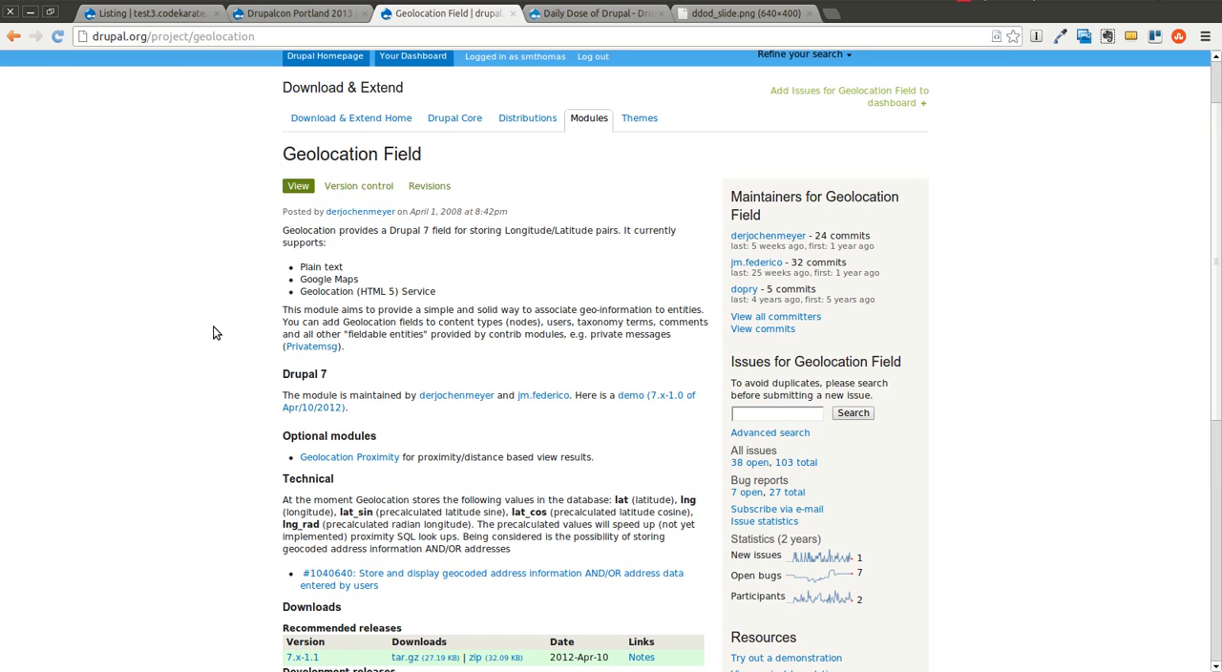